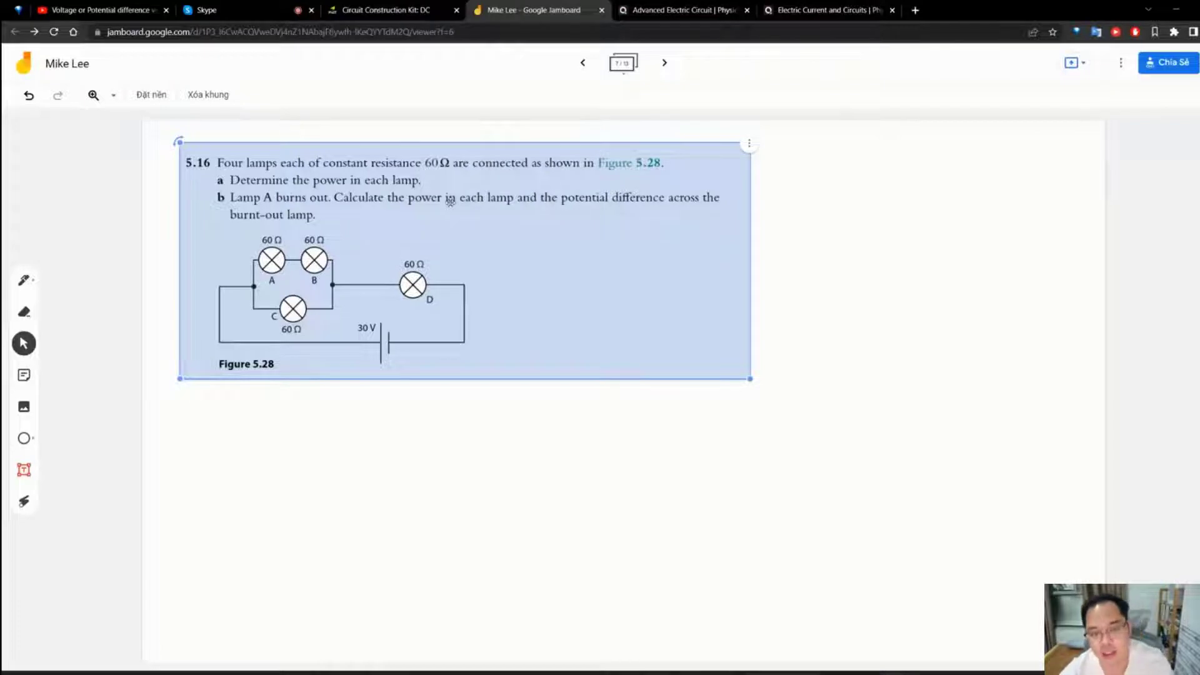
Step: Enlarge the image of problem 5.16 slightly on the board
click(383, 169)
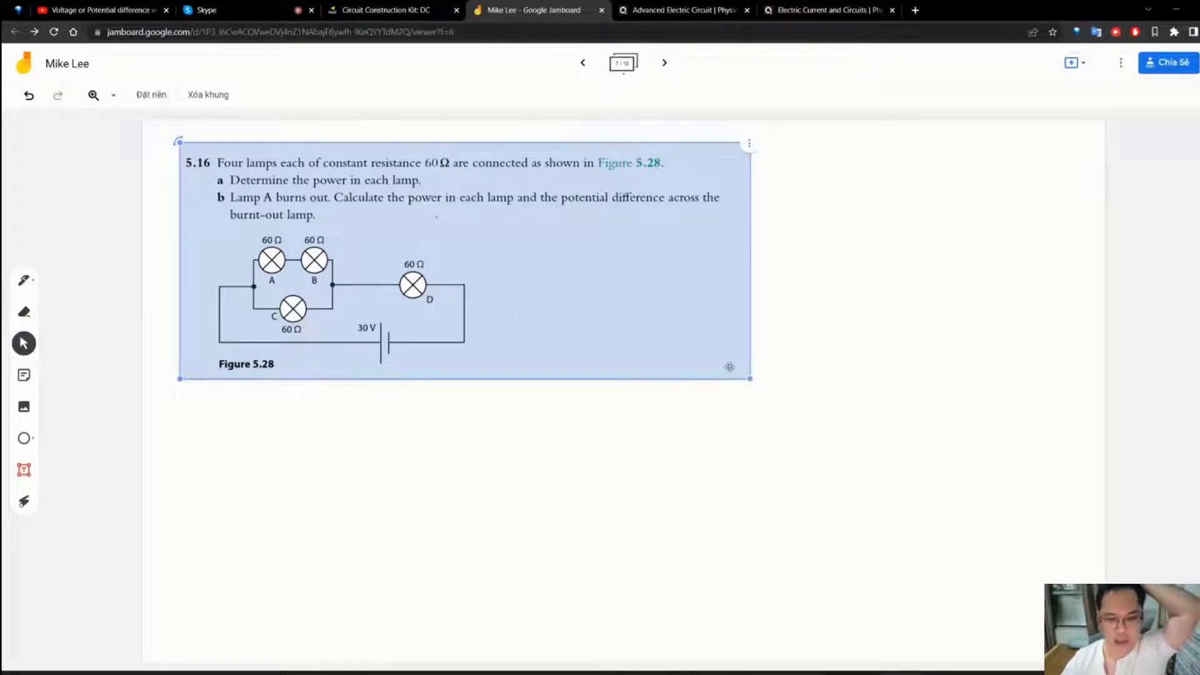
drag(740, 377, 760, 387)
Step: Trace lamps A, B and C and the branch with lamp D in the circuit diagram using the laser pointer
key(k)
mouse_move(268, 234)
mouse_down()
mouse_move(281, 292)
mouse_move(283, 231)
mouse_move(267, 238)
mouse_move(273, 289)
mouse_up()
mouse_move(351, 243)
mouse_down()
mouse_move(297, 239)
mouse_move(250, 282)
mouse_move(350, 278)
mouse_move(361, 250)
mouse_move(263, 281)
mouse_move(356, 268)
mouse_move(325, 247)
mouse_move(251, 258)
mouse_move(356, 263)
mouse_move(250, 268)
mouse_move(331, 241)
mouse_move(342, 270)
mouse_move(287, 240)
mouse_up()
drag(253, 305, 271, 318)
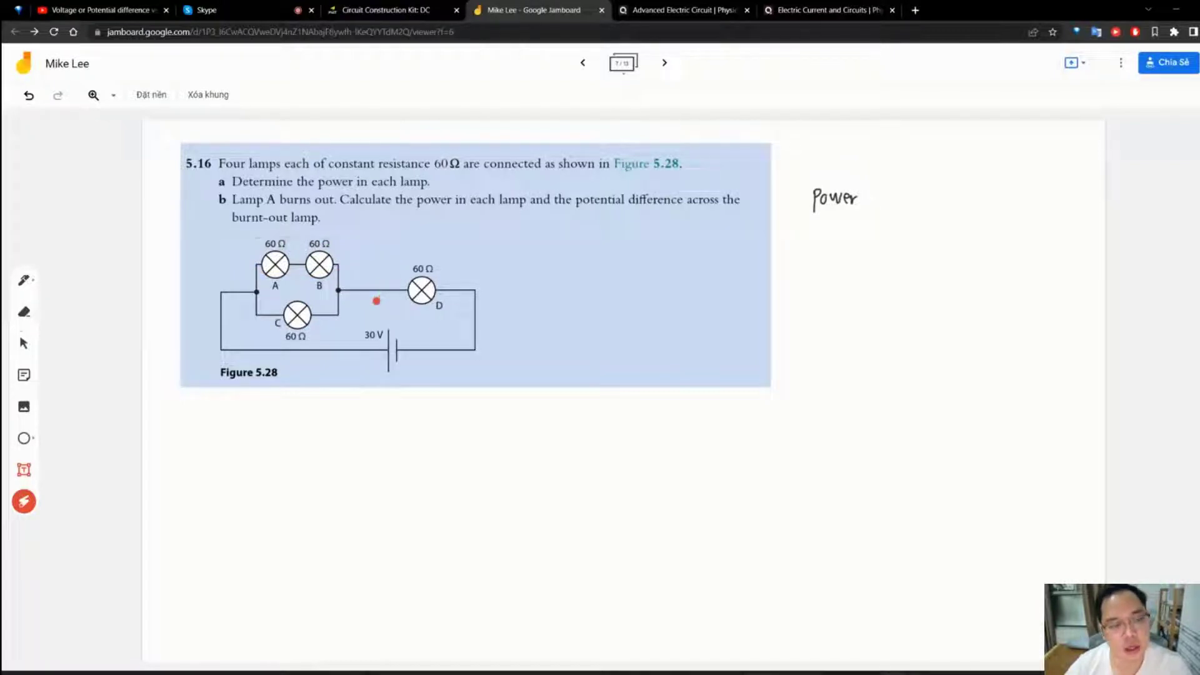
mouse_move(477, 292)
mouse_down()
mouse_move(368, 260)
mouse_move(209, 345)
mouse_move(500, 290)
mouse_move(237, 352)
mouse_move(500, 294)
mouse_move(461, 270)
mouse_move(252, 312)
mouse_move(350, 351)
mouse_move(484, 281)
mouse_move(244, 257)
mouse_move(325, 293)
mouse_move(253, 247)
mouse_move(351, 281)
mouse_move(350, 247)
mouse_move(250, 275)
mouse_move(359, 241)
mouse_move(355, 253)
mouse_move(300, 263)
mouse_move(350, 275)
mouse_move(325, 235)
mouse_move(355, 247)
mouse_move(328, 300)
mouse_move(317, 294)
mouse_move(335, 297)
mouse_up()
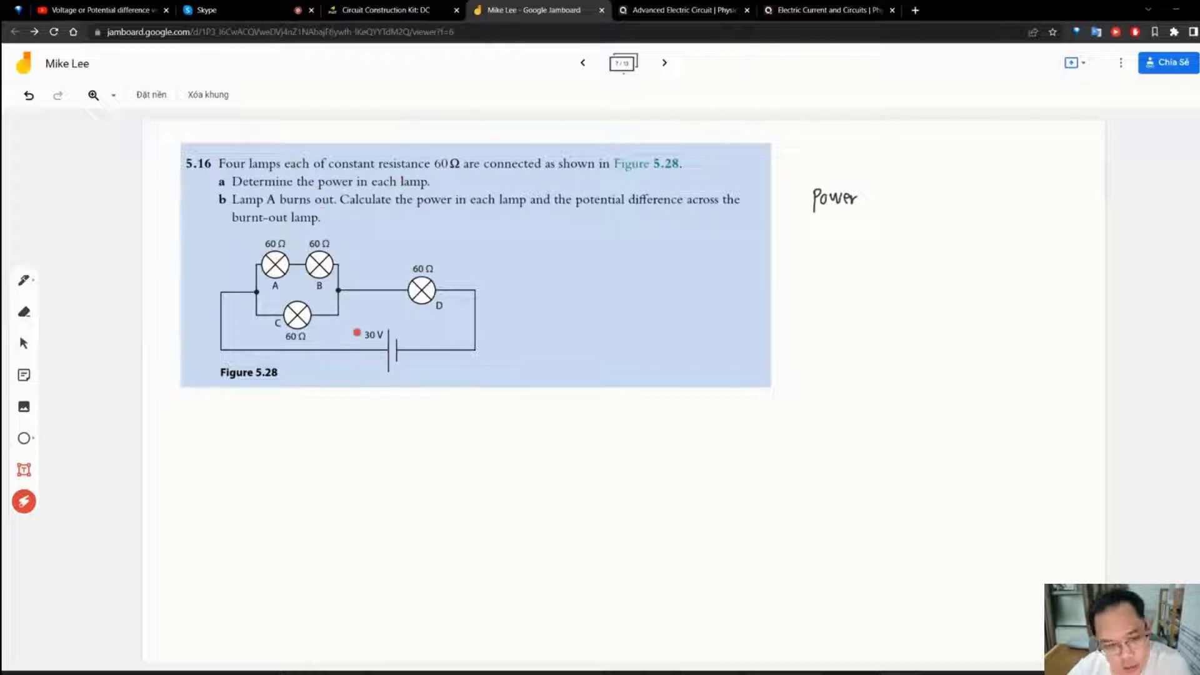
Step: Add a text note reading "when the light bulb A burns out, the current will not flow through B, but only through C and D."
click(32, 279)
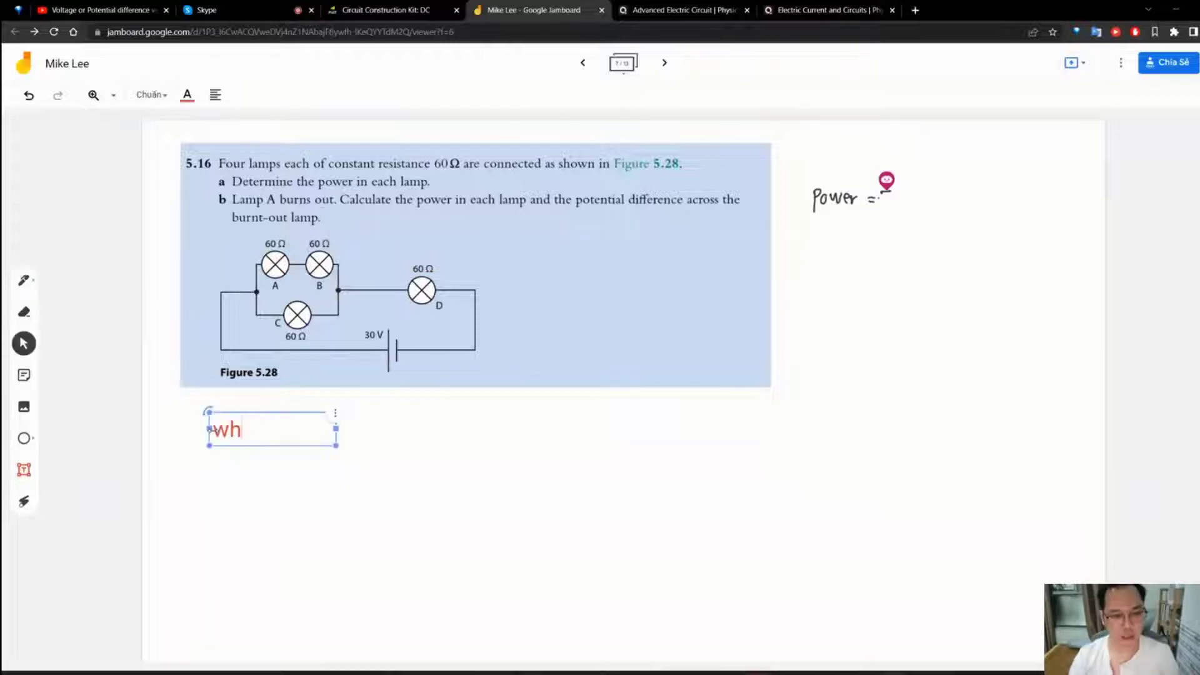
text(en the light bulb A burns out, the c)
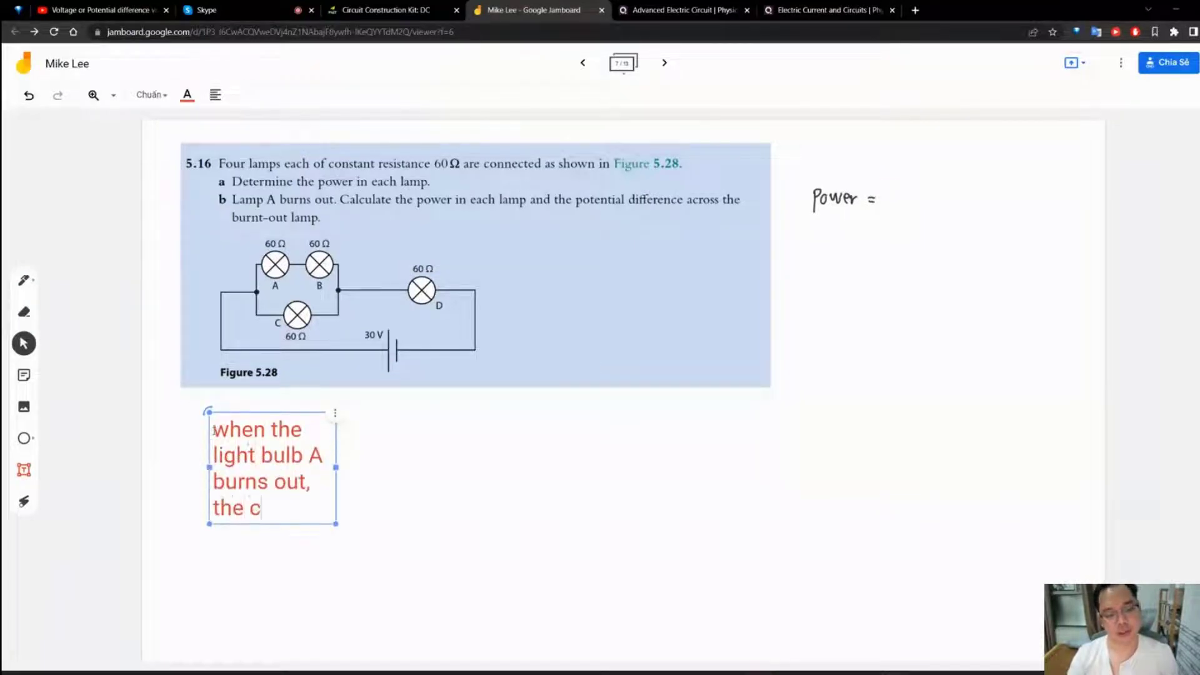
text(urrent will not flow th)
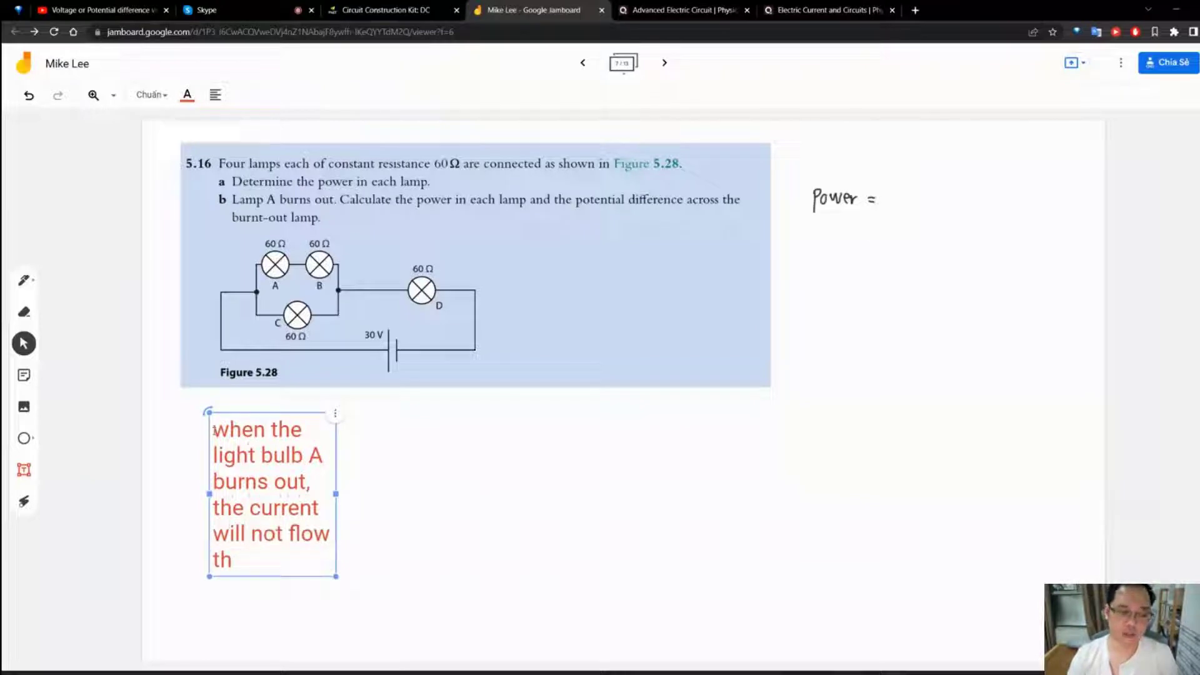
text(eough B, butr only through C)
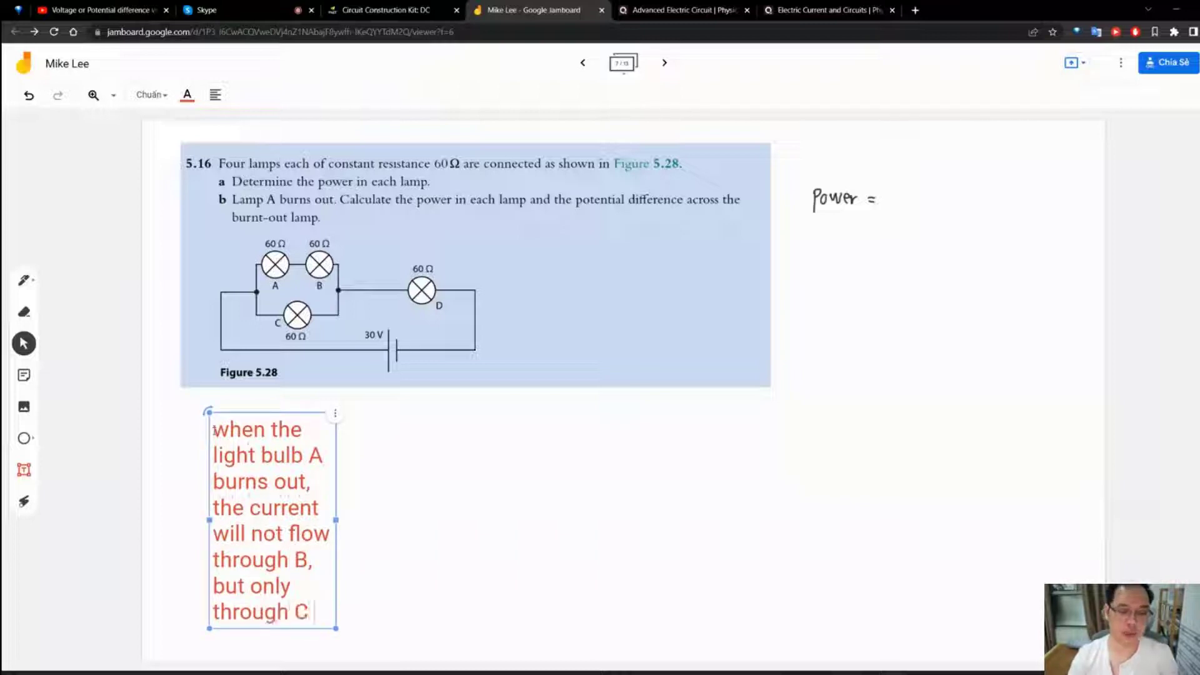
text( and D.)
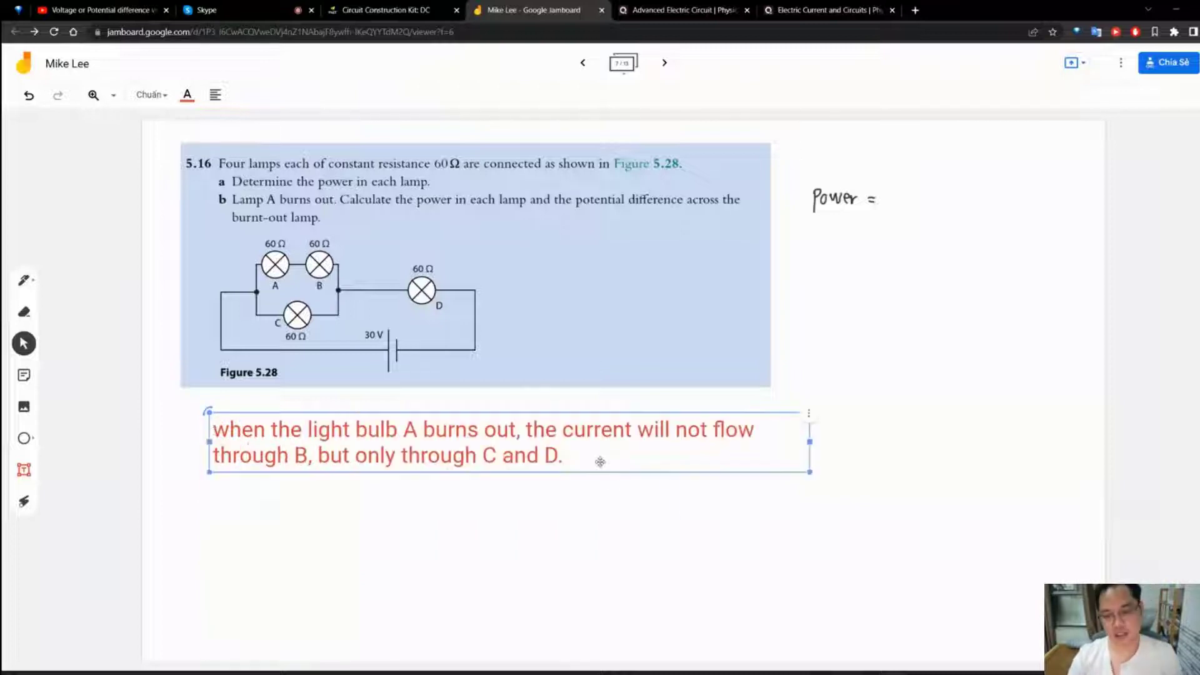
Step: Shrink the burnt-out bulb note and place it beside the circuit diagram, overlapping the problem image
drag(600, 461, 887, 289)
drag(1095, 302, 941, 282)
drag(890, 246, 913, 259)
click(878, 443)
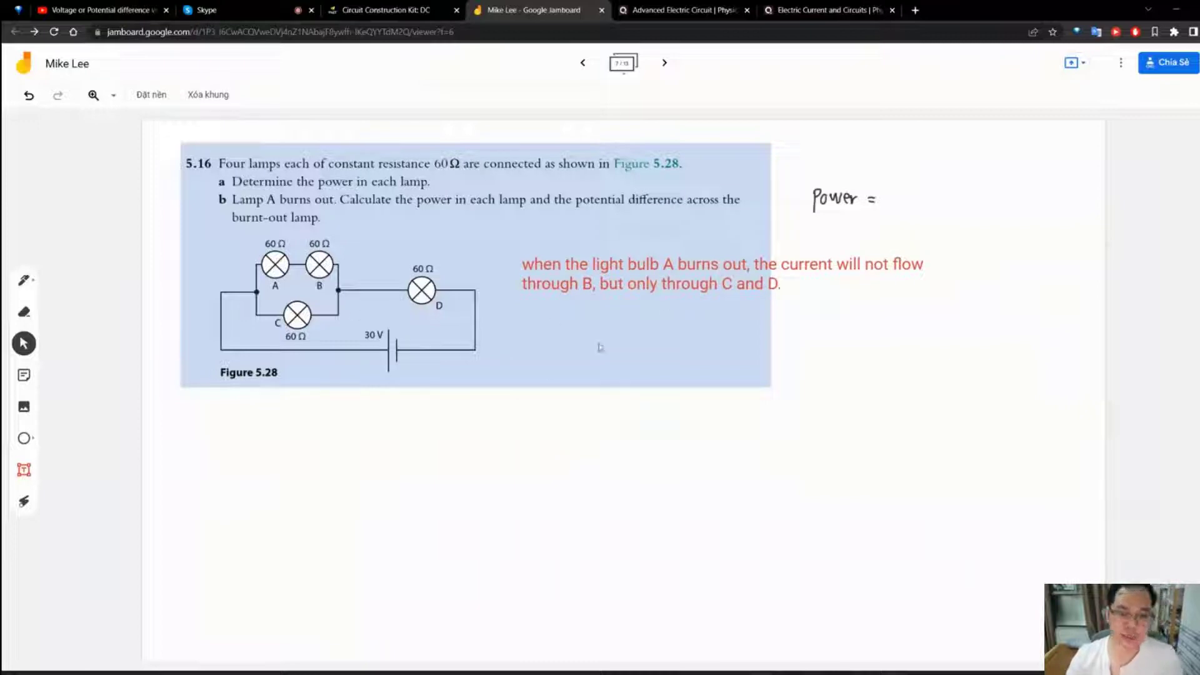
Step: Mark the 60 Ω term, the 30 V supply and the 120 Ω total resistance with the laser pointer
click(24, 500)
mouse_move(341, 429)
mouse_down()
mouse_move(479, 413)
mouse_move(433, 393)
mouse_move(313, 410)
mouse_up()
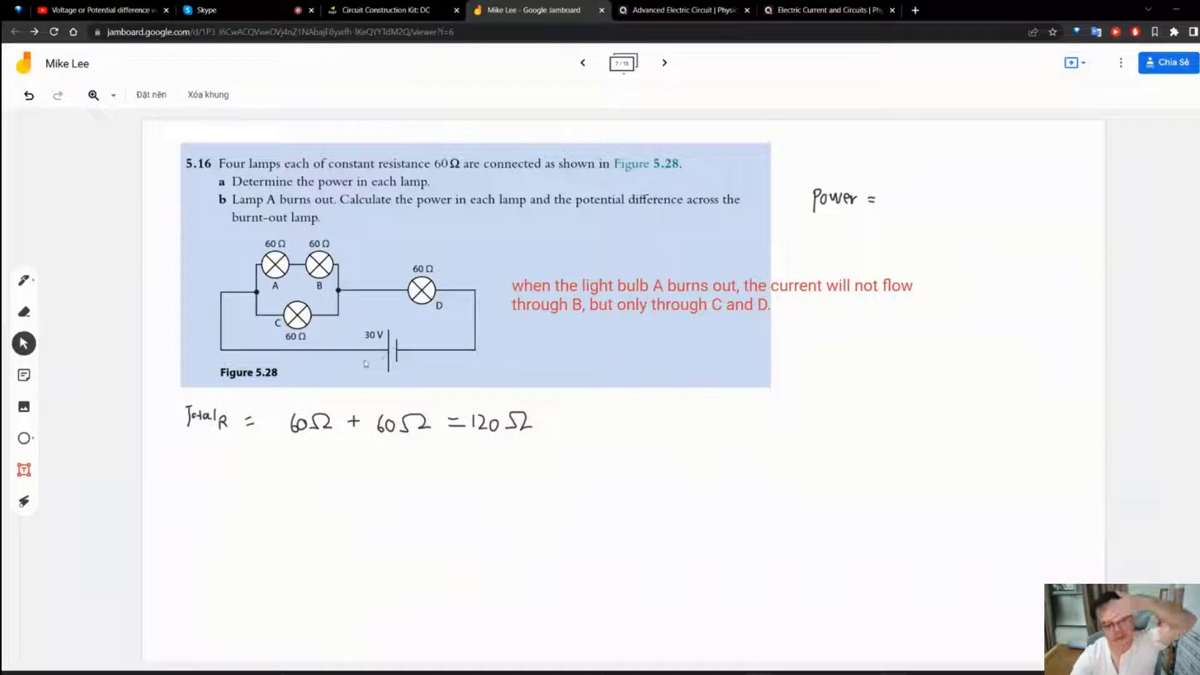
click(24, 500)
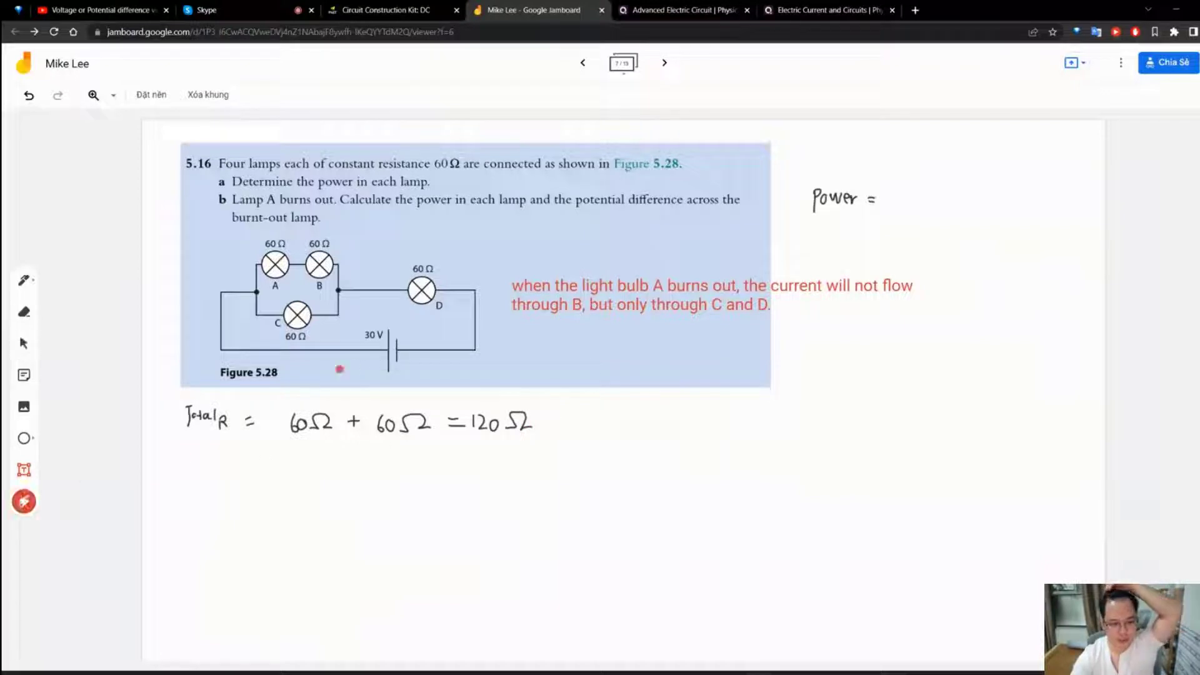
mouse_move(375, 320)
mouse_down()
mouse_move(353, 344)
mouse_move(388, 331)
mouse_up()
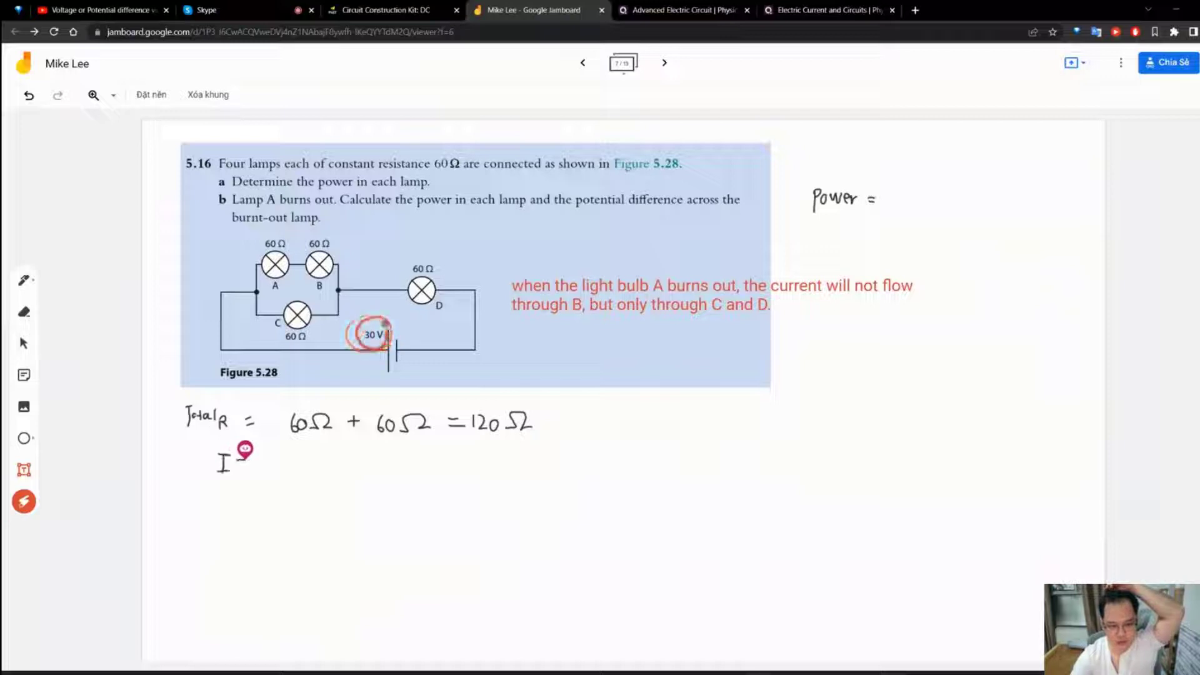
mouse_move(513, 394)
mouse_down()
mouse_move(527, 445)
mouse_move(531, 399)
mouse_move(459, 391)
mouse_move(539, 425)
mouse_move(450, 393)
mouse_move(535, 432)
mouse_move(482, 407)
mouse_up()
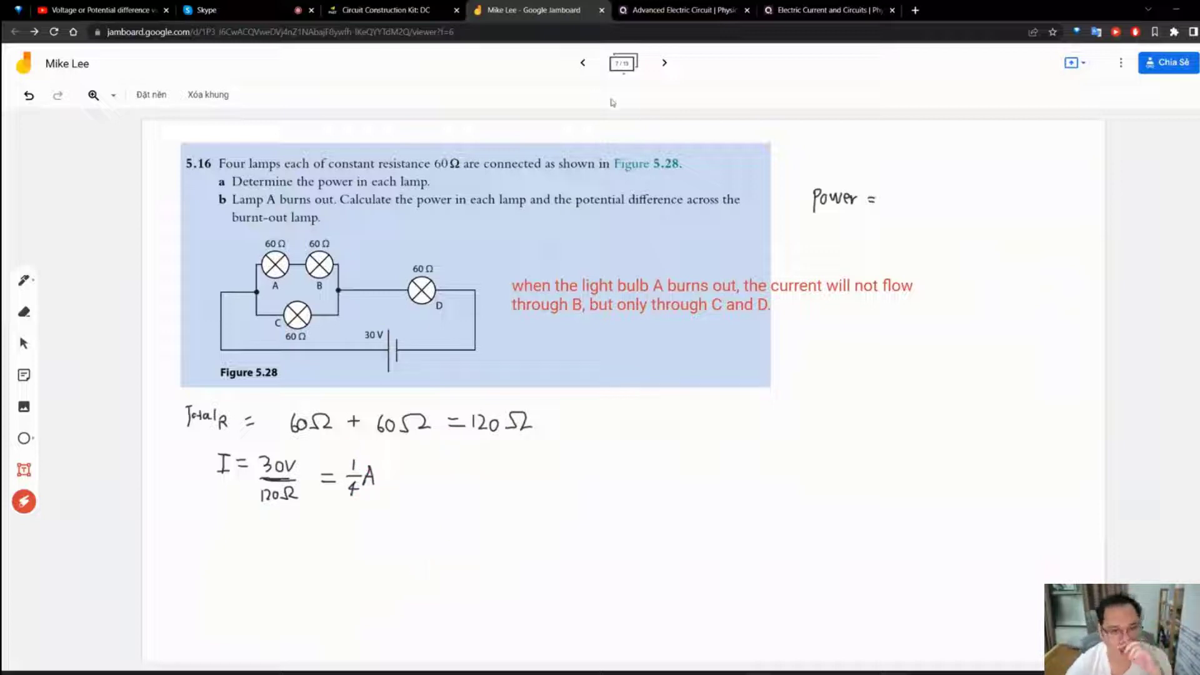
Step: Laser-mark the word "power" in part b, sketch temporary strokes beside the calculation, and point out the ¼ A current
drag(458, 192, 449, 199)
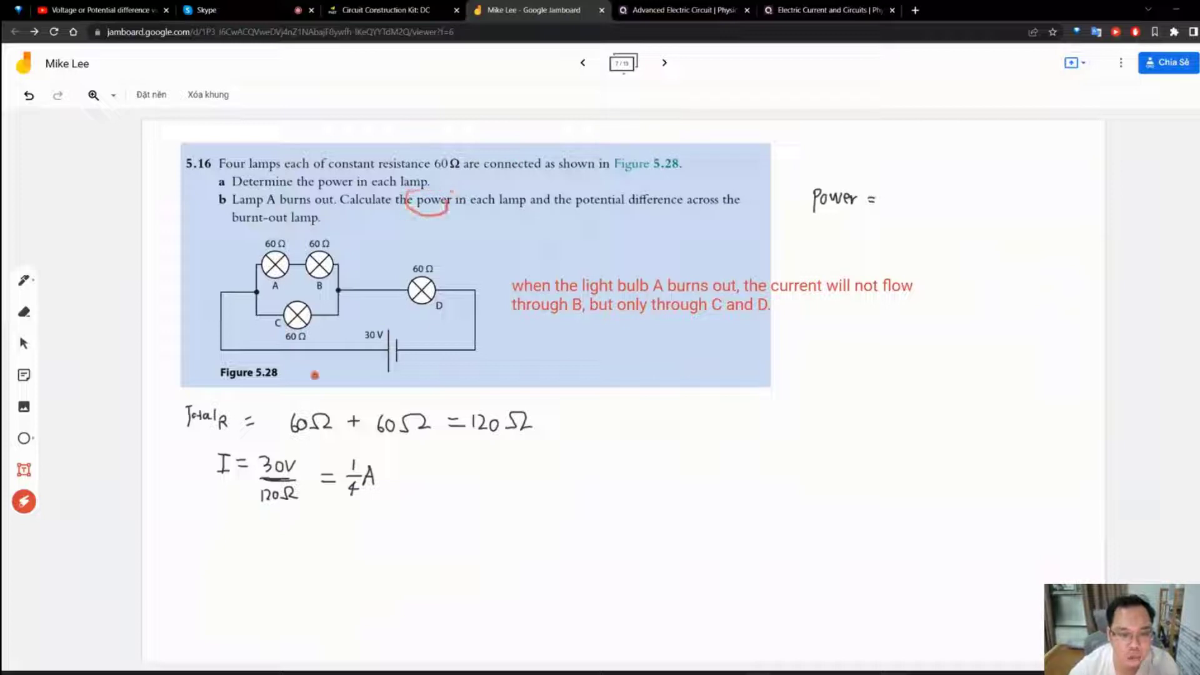
mouse_move(491, 485)
mouse_down()
mouse_move(487, 533)
mouse_move(497, 487)
mouse_up()
drag(473, 529, 520, 539)
drag(505, 469, 553, 546)
mouse_move(576, 469)
mouse_down()
mouse_move(554, 499)
mouse_move(628, 546)
mouse_move(568, 503)
mouse_up()
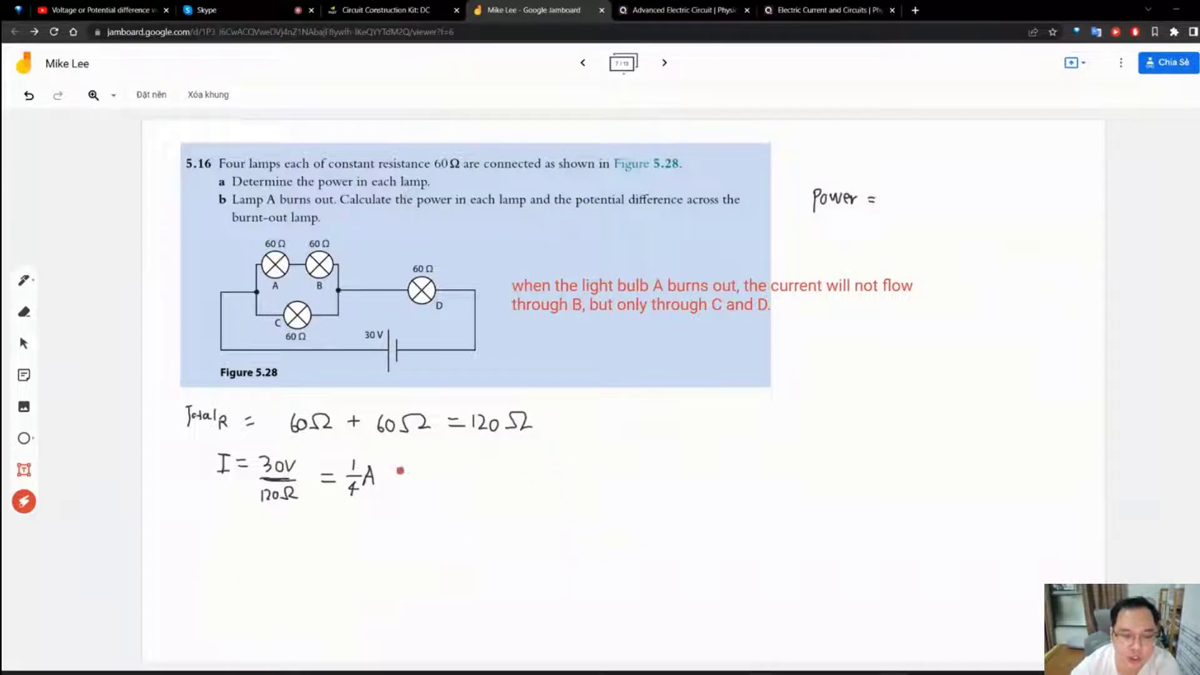
mouse_move(384, 461)
mouse_down()
mouse_move(343, 450)
mouse_move(356, 507)
mouse_move(390, 475)
mouse_move(350, 448)
mouse_move(376, 457)
mouse_up()
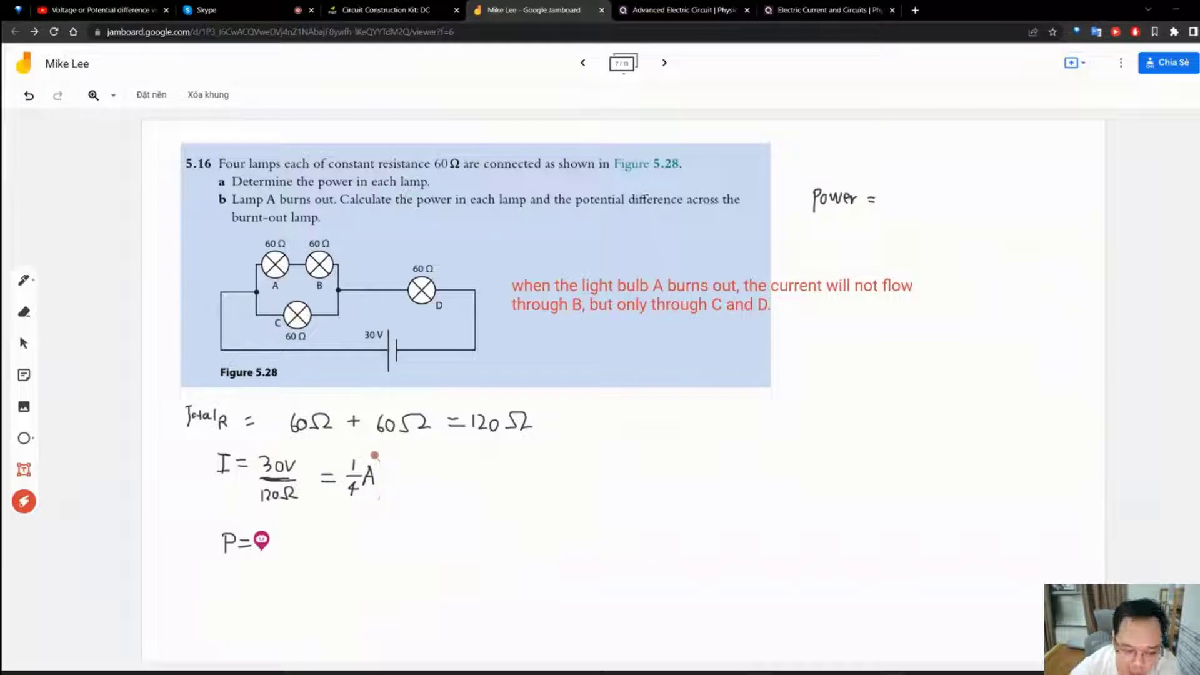
Step: Point out lamp D, the ¼ A current and the R in P = I²R with the laser pointer
mouse_move(442, 263)
mouse_down()
mouse_move(418, 323)
mouse_move(459, 281)
mouse_move(415, 250)
mouse_move(396, 288)
mouse_move(443, 305)
mouse_up()
mouse_move(350, 450)
mouse_down()
mouse_move(389, 459)
mouse_move(375, 468)
mouse_move(347, 451)
mouse_up()
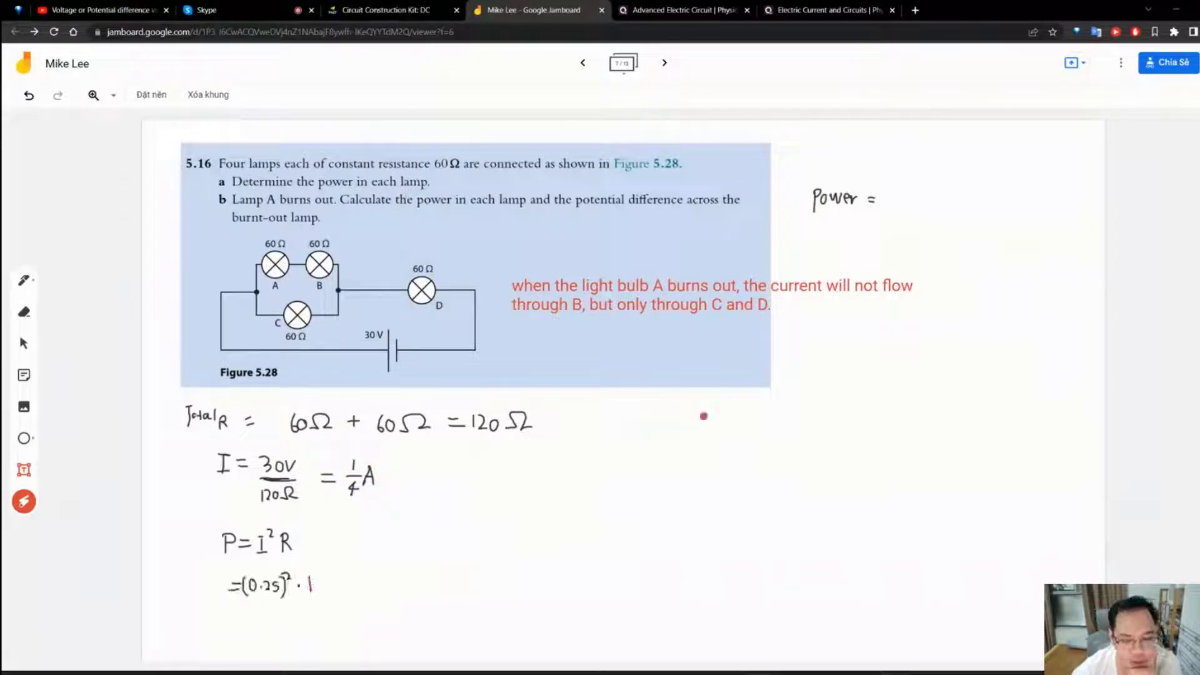
mouse_move(435, 255)
mouse_down()
mouse_move(408, 279)
mouse_move(400, 270)
mouse_move(433, 262)
mouse_move(403, 260)
mouse_up()
mouse_move(290, 523)
mouse_down()
mouse_move(278, 551)
mouse_move(292, 547)
mouse_up()
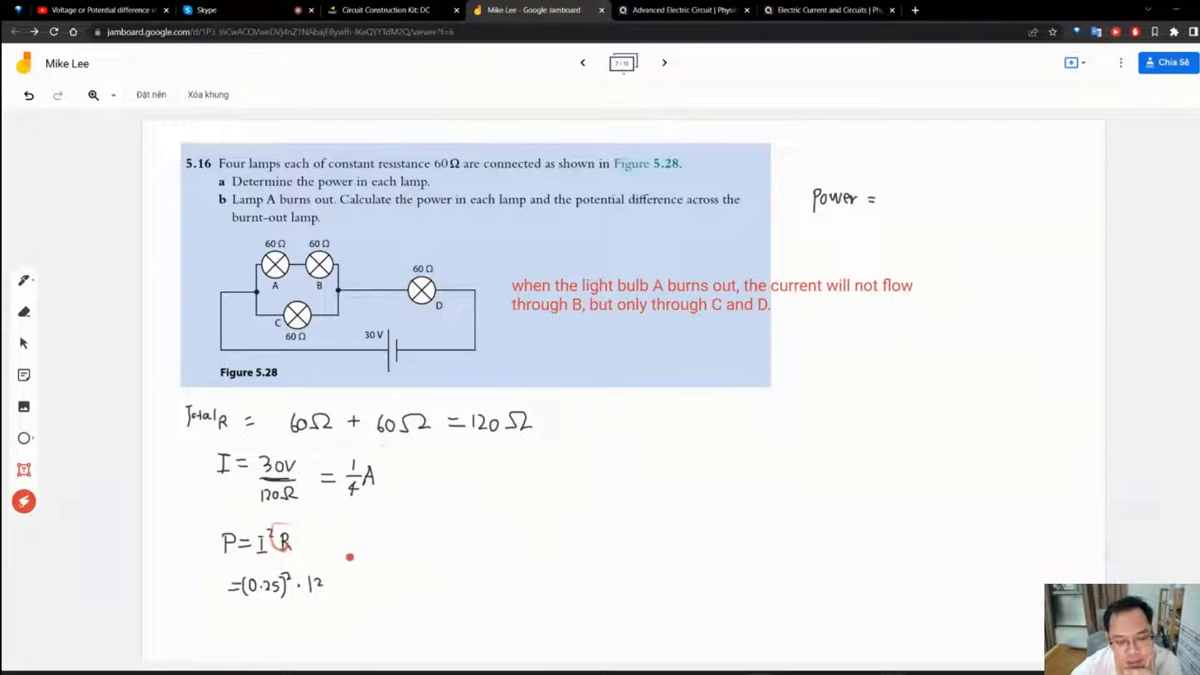
mouse_move(430, 257)
mouse_down()
mouse_move(393, 309)
mouse_move(426, 250)
mouse_up()
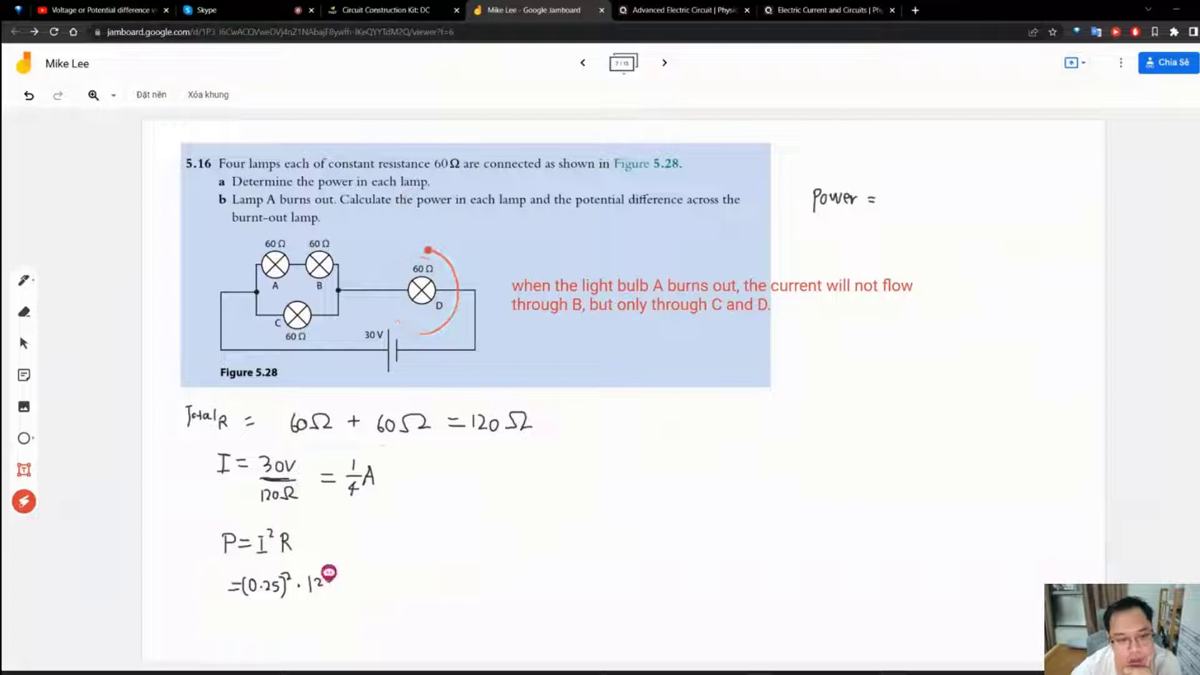
Step: Laser-mark "in each lamp" and the potential difference across the burnt-out lamp in the text of part b
mouse_move(525, 200)
mouse_down()
mouse_move(466, 193)
mouse_move(528, 197)
mouse_move(523, 218)
mouse_move(485, 230)
mouse_move(466, 212)
mouse_move(524, 183)
mouse_move(522, 222)
mouse_move(498, 222)
mouse_move(530, 204)
mouse_move(461, 193)
mouse_up()
mouse_move(607, 218)
mouse_down()
mouse_move(609, 180)
mouse_move(675, 216)
mouse_move(588, 207)
mouse_move(731, 212)
mouse_up()
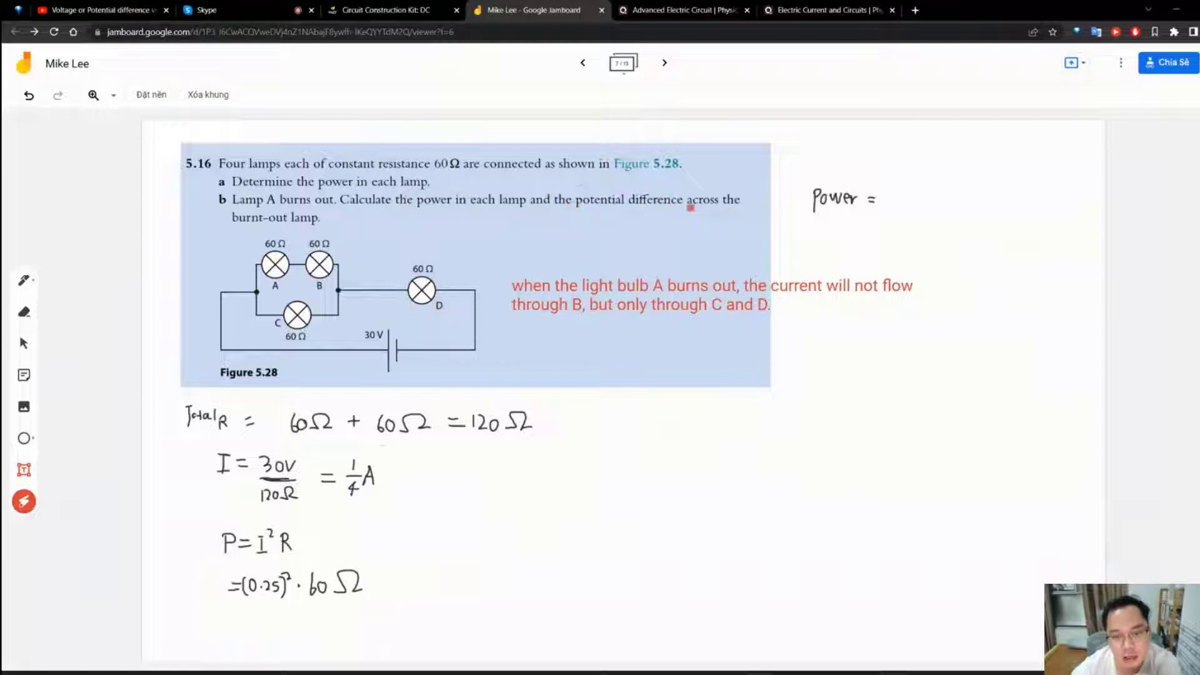
mouse_move(280, 214)
mouse_down()
mouse_move(262, 242)
mouse_move(282, 206)
mouse_up()
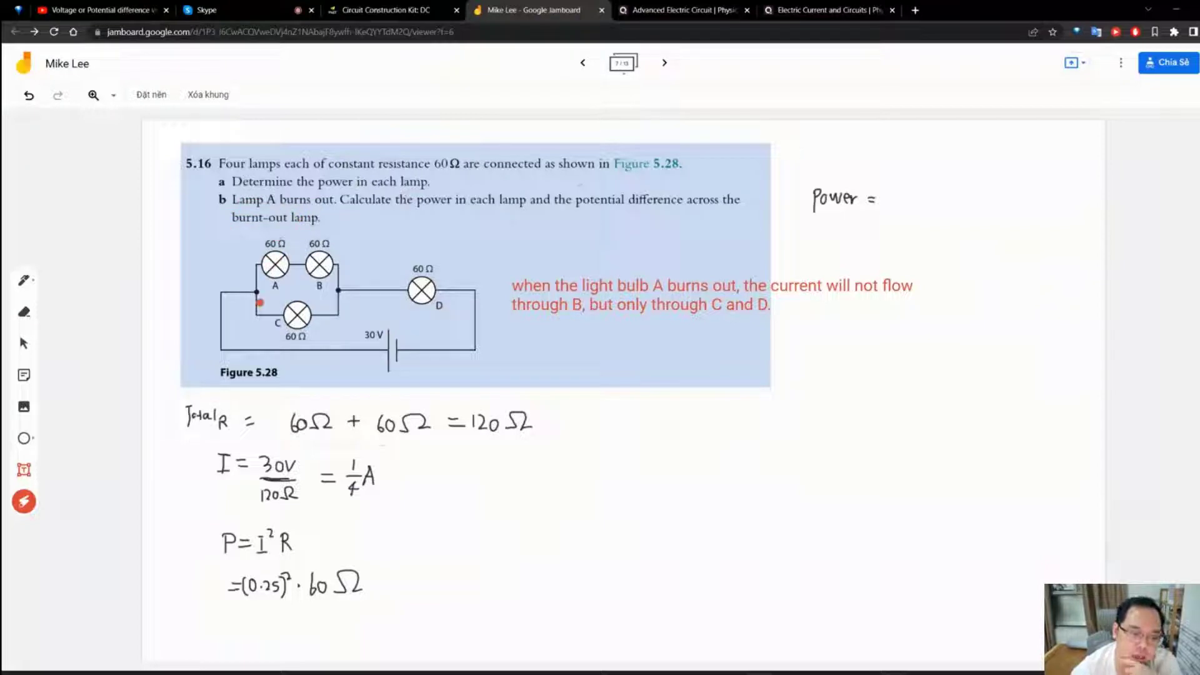
Step: Circle lamp C in the diagram with the laser pointer and sketch temporary strokes in the blank area beside the calculation
mouse_move(282, 294)
mouse_down()
mouse_move(322, 338)
mouse_move(265, 309)
mouse_move(325, 306)
mouse_move(291, 351)
mouse_move(326, 322)
mouse_move(302, 293)
mouse_up()
drag(390, 464, 590, 505)
drag(528, 527, 615, 531)
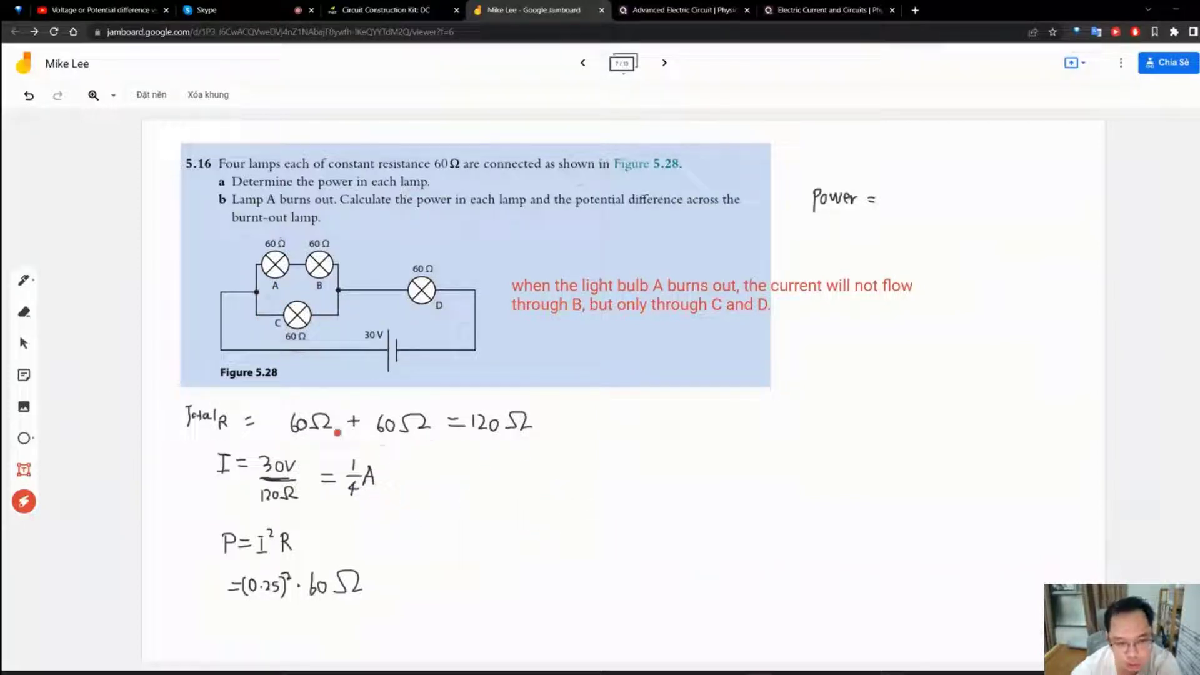
mouse_move(308, 298)
mouse_down()
mouse_move(318, 346)
mouse_move(269, 293)
mouse_move(250, 337)
mouse_move(337, 328)
mouse_up()
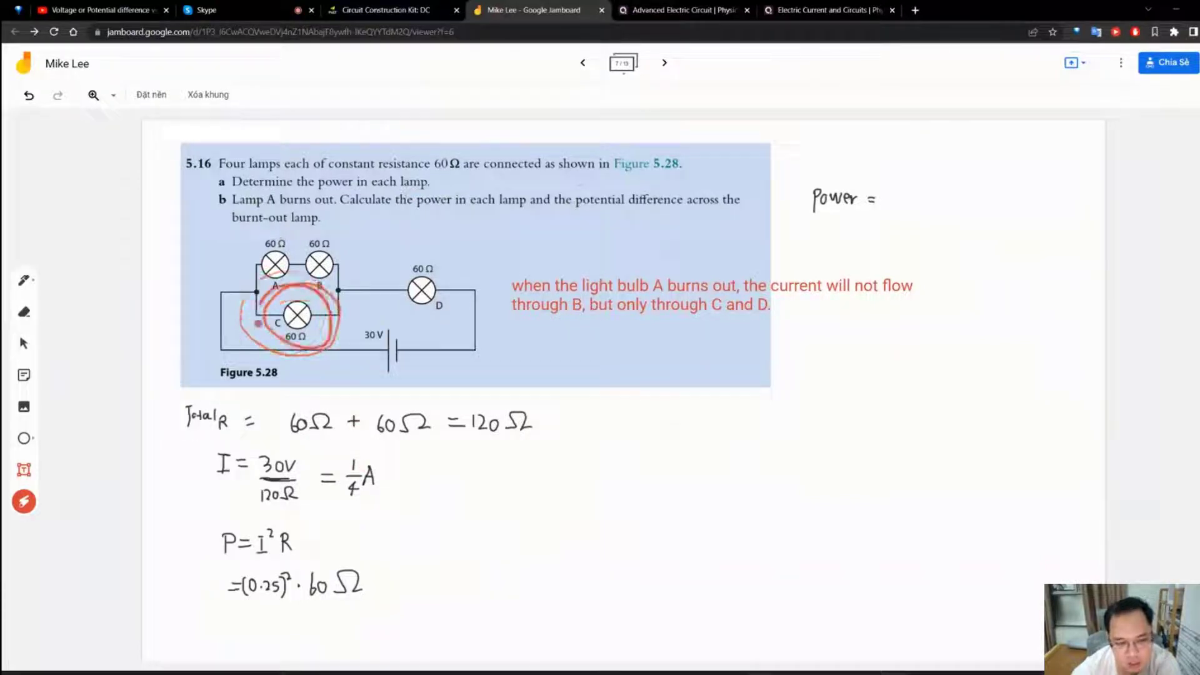
mouse_move(448, 498)
mouse_down()
mouse_move(449, 546)
mouse_move(509, 495)
mouse_move(651, 511)
mouse_move(656, 462)
mouse_move(720, 500)
mouse_move(760, 453)
mouse_move(803, 503)
mouse_move(862, 471)
mouse_move(894, 493)
mouse_up()
Step: Switch to Circuit Construction Kit: DC, lay out four light bulbs and a battery, and set the battery to 20 volts
click(354, 6)
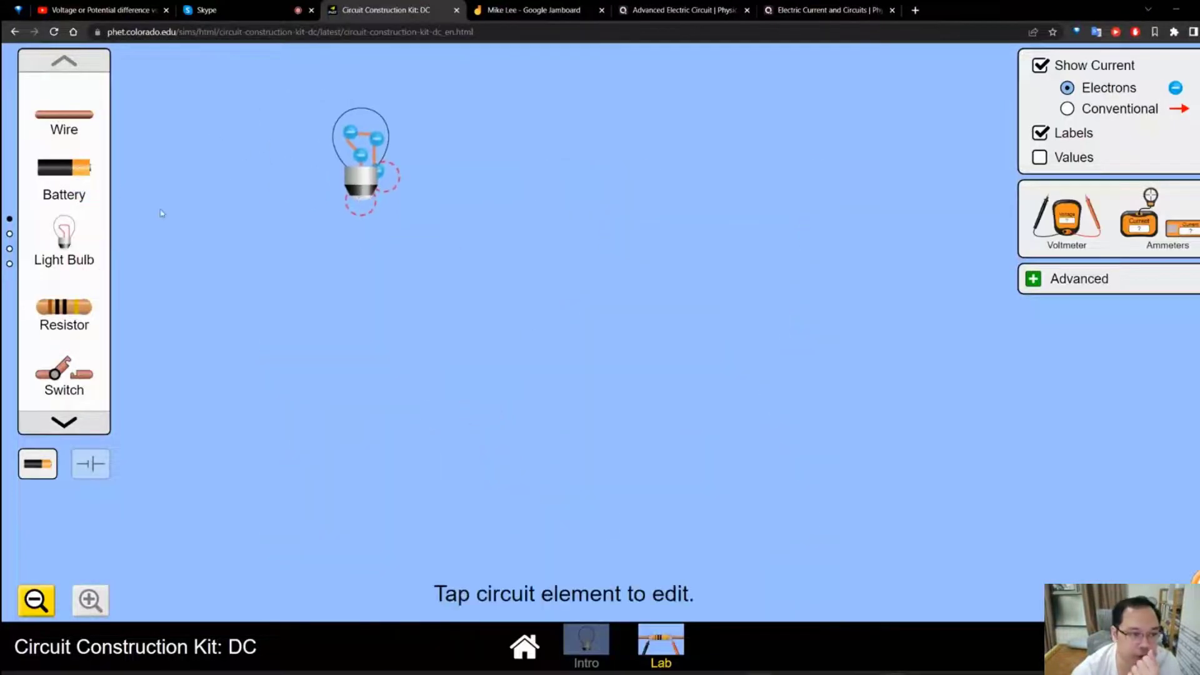
drag(63, 231, 500, 199)
drag(63, 167, 595, 473)
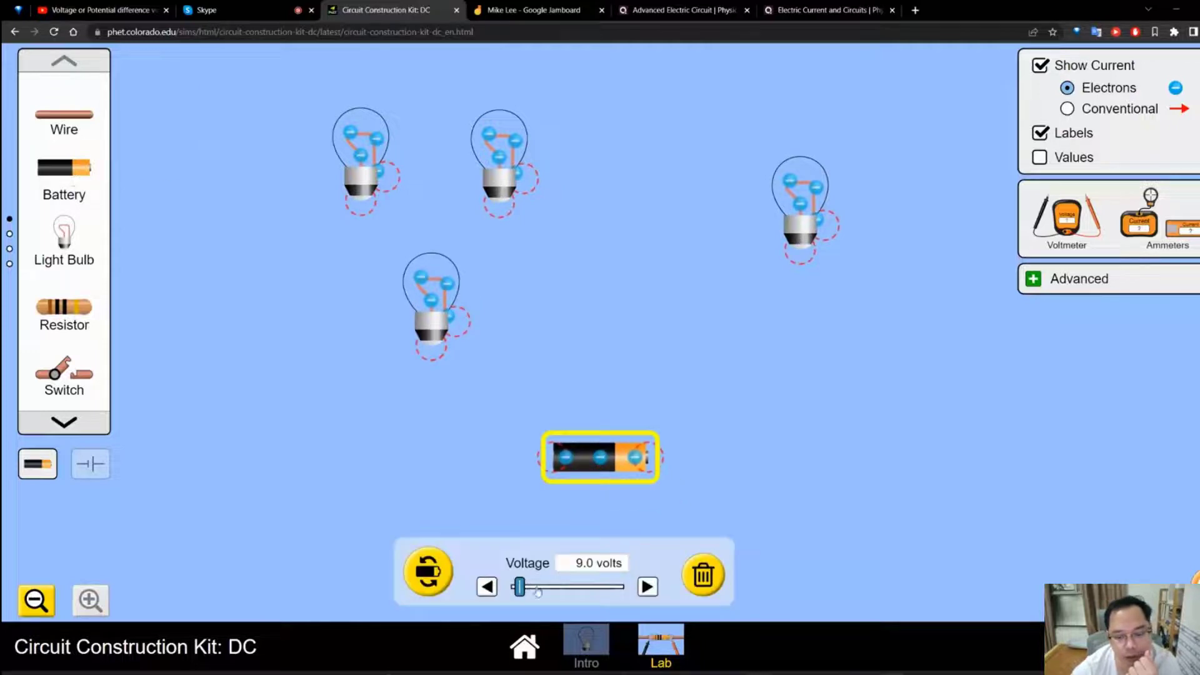
drag(520, 589, 546, 590)
click(604, 475)
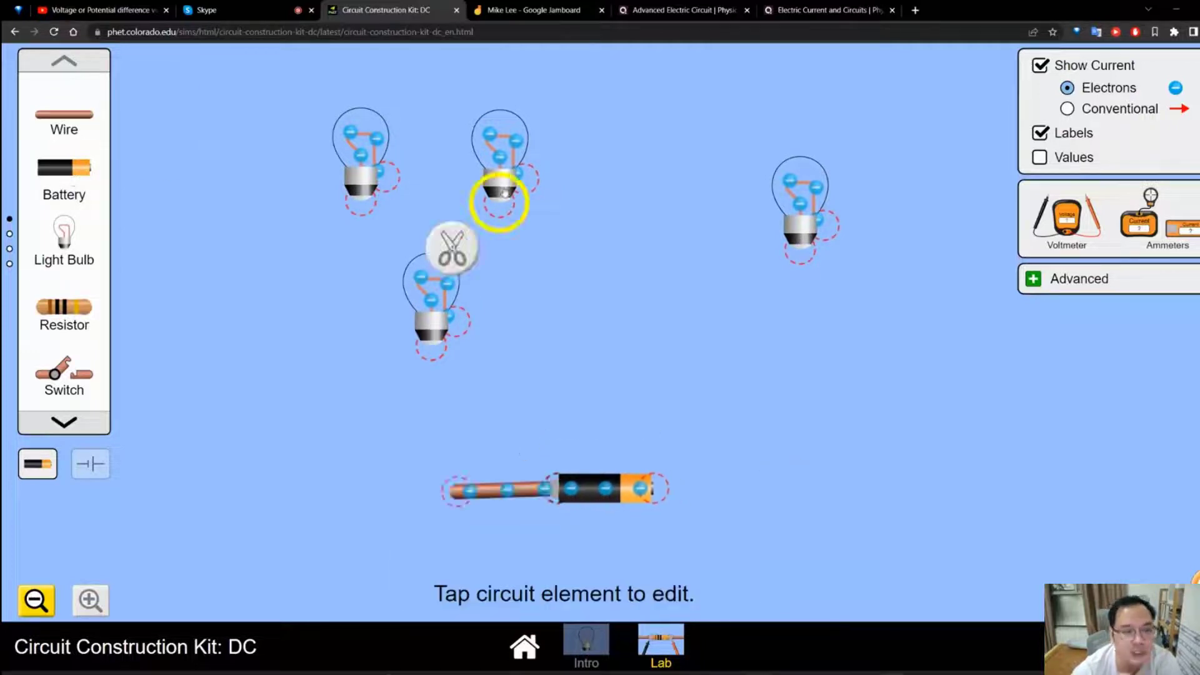
Step: Insert a switch between the two upper bulbs and wire them in parallel with the lower bulb, in series with the remaining bulb and battery
drag(499, 156, 563, 150)
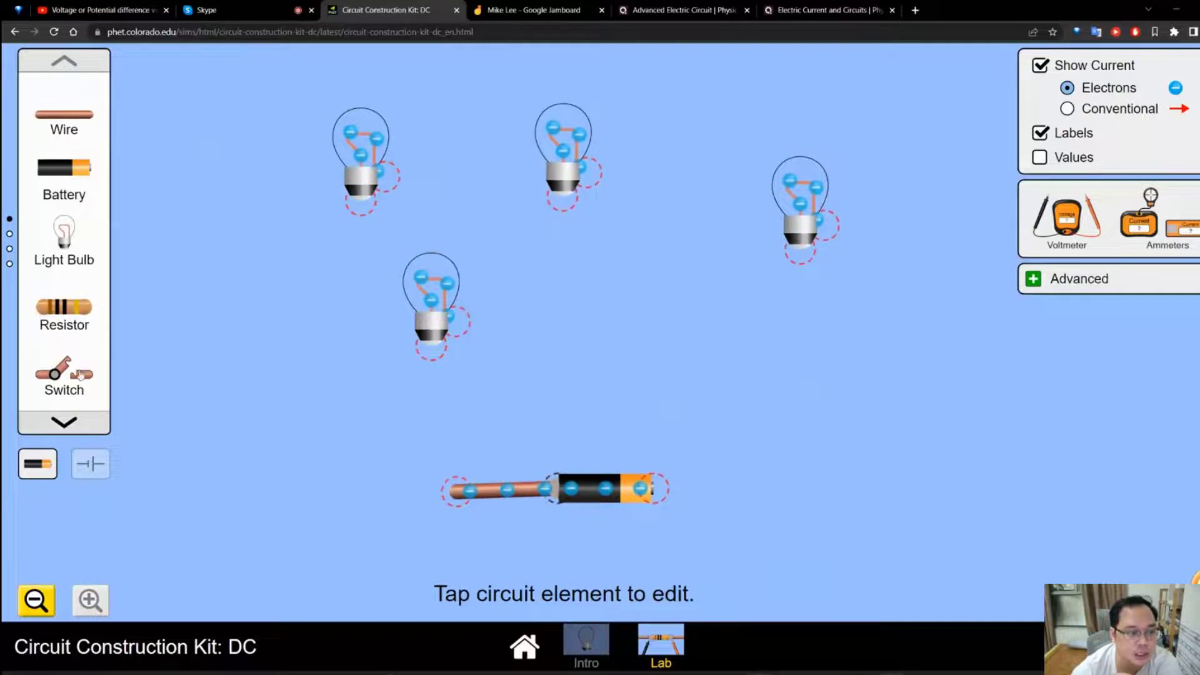
drag(80, 374, 429, 175)
drag(64, 114, 274, 165)
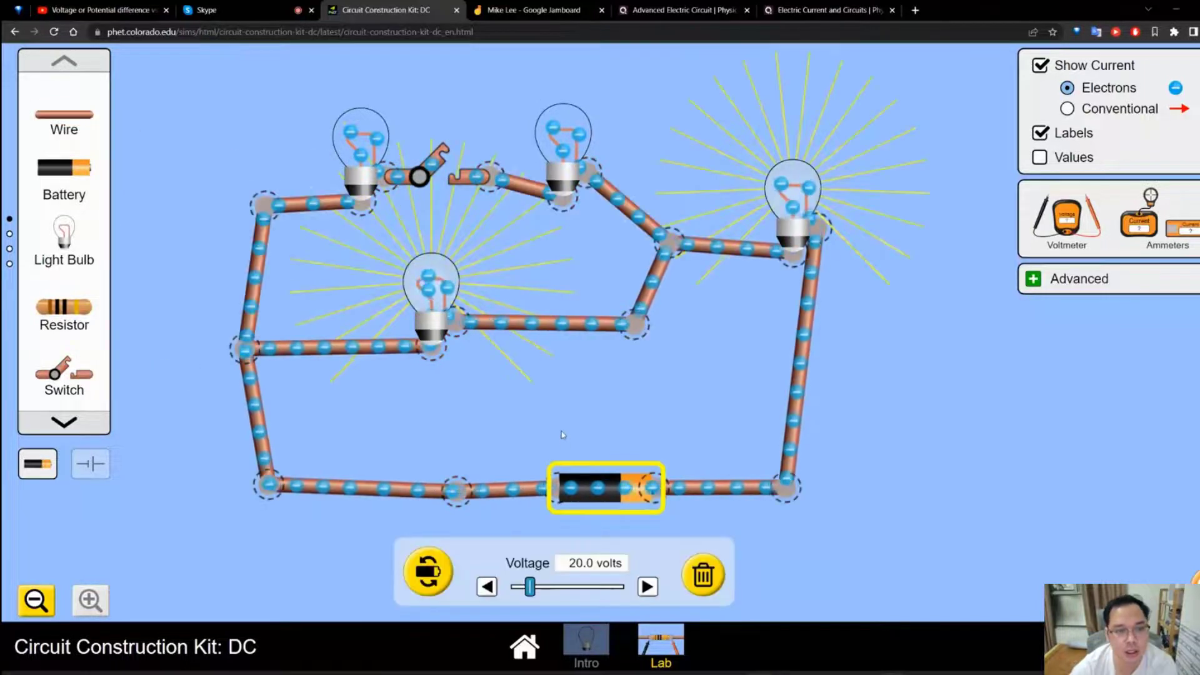
click(563, 435)
Step: Close and reopen the switch between the upper bulbs repeatedly to compare the brightness of the four bulbs
click(366, 179)
click(450, 177)
click(450, 177)
click(447, 177)
click(443, 177)
click(441, 175)
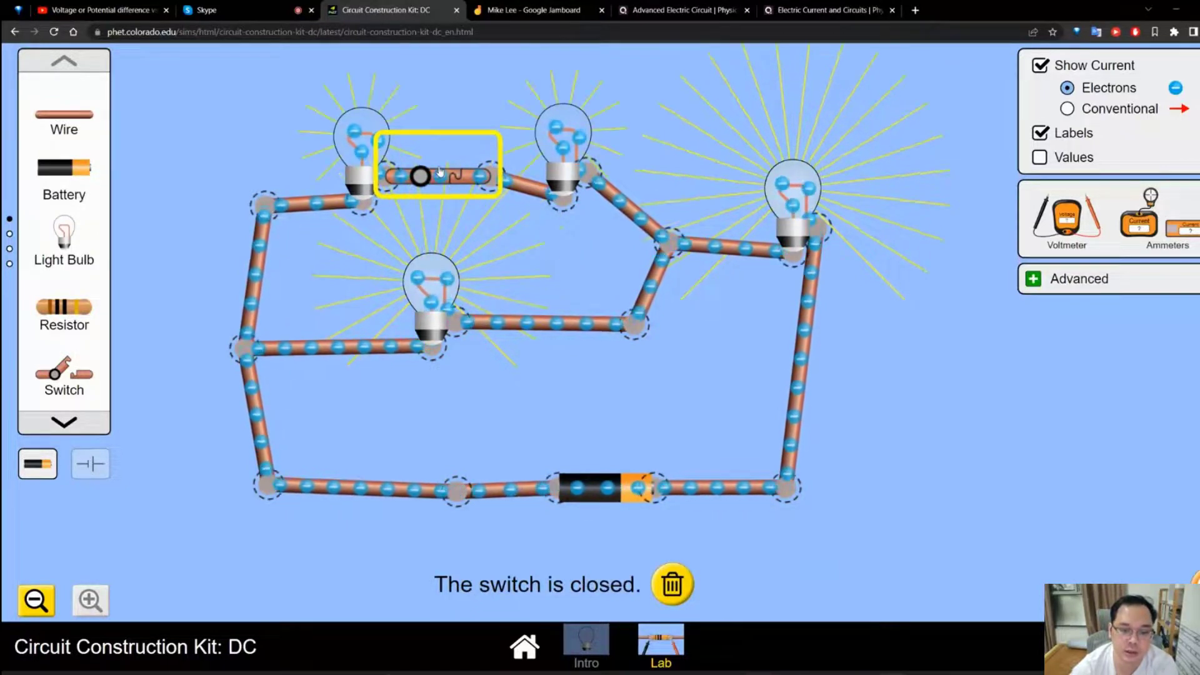
click(440, 173)
click(440, 173)
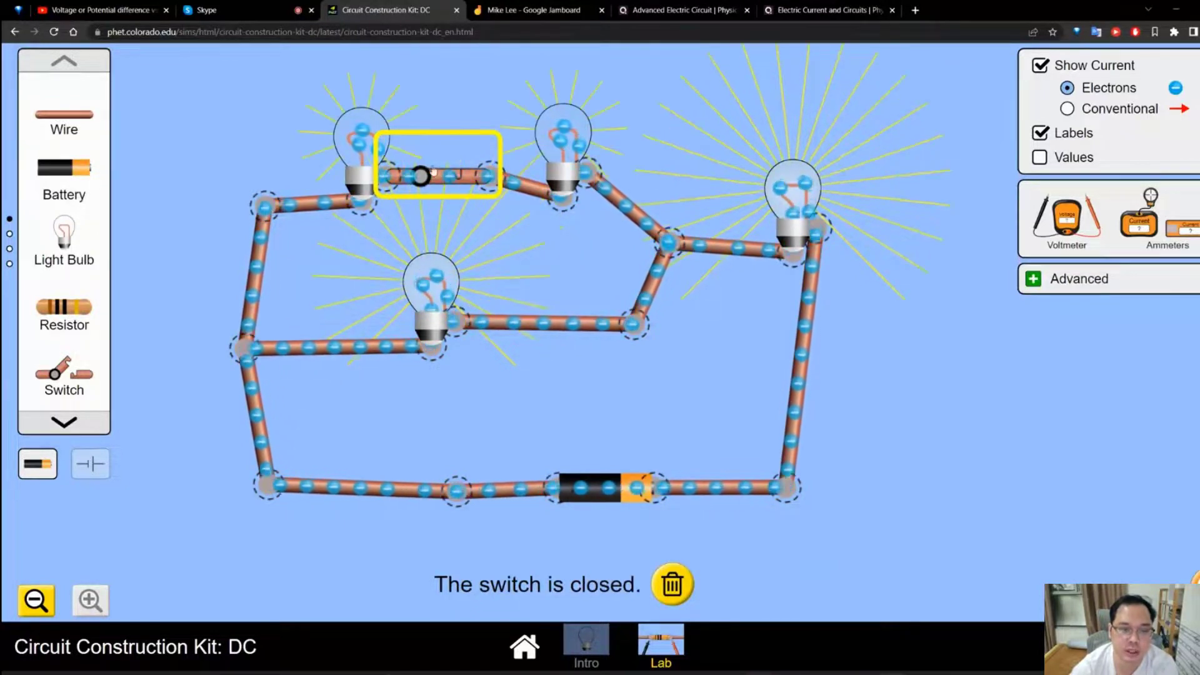
click(445, 177)
click(397, 235)
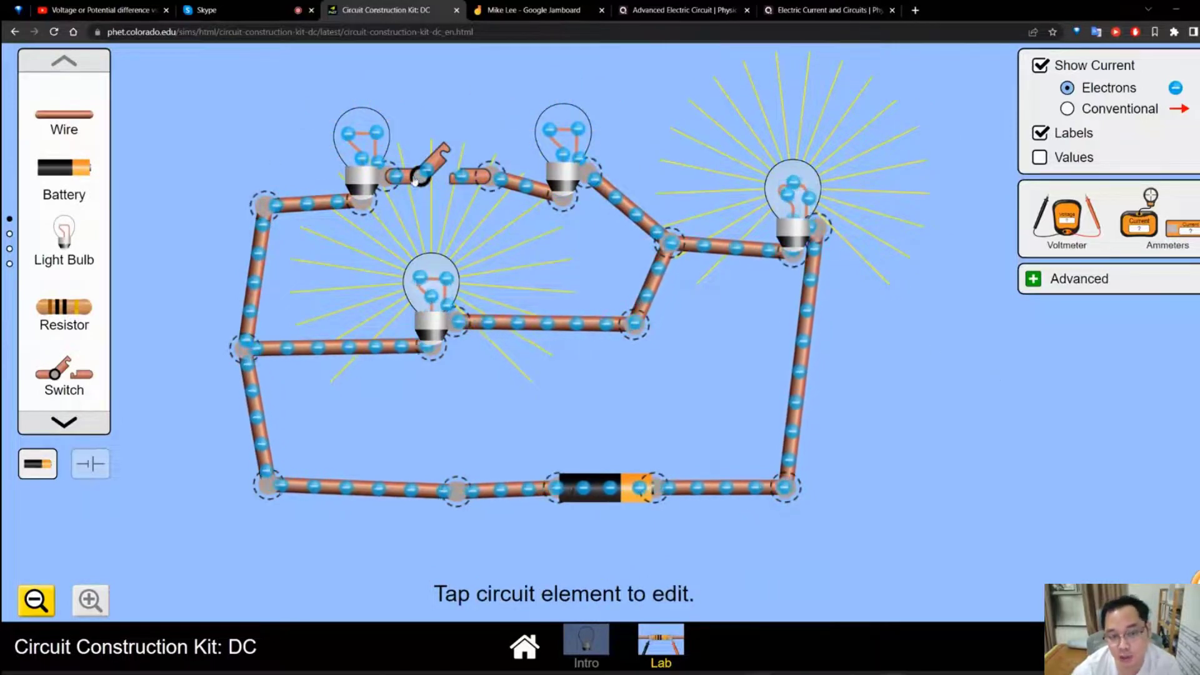
Step: Move the two upper bulbs with their switch slightly higher and shift the series bulb slightly towards the circuit's centre
drag(395, 159, 389, 146)
drag(554, 138, 554, 119)
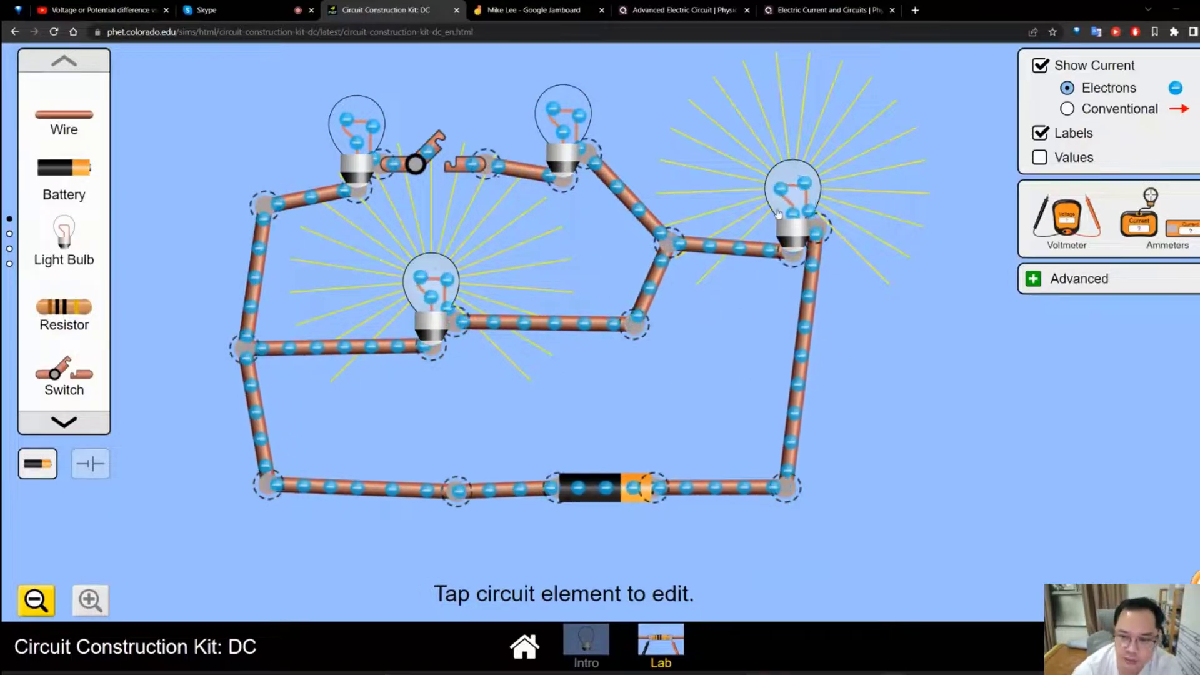
drag(774, 216, 760, 222)
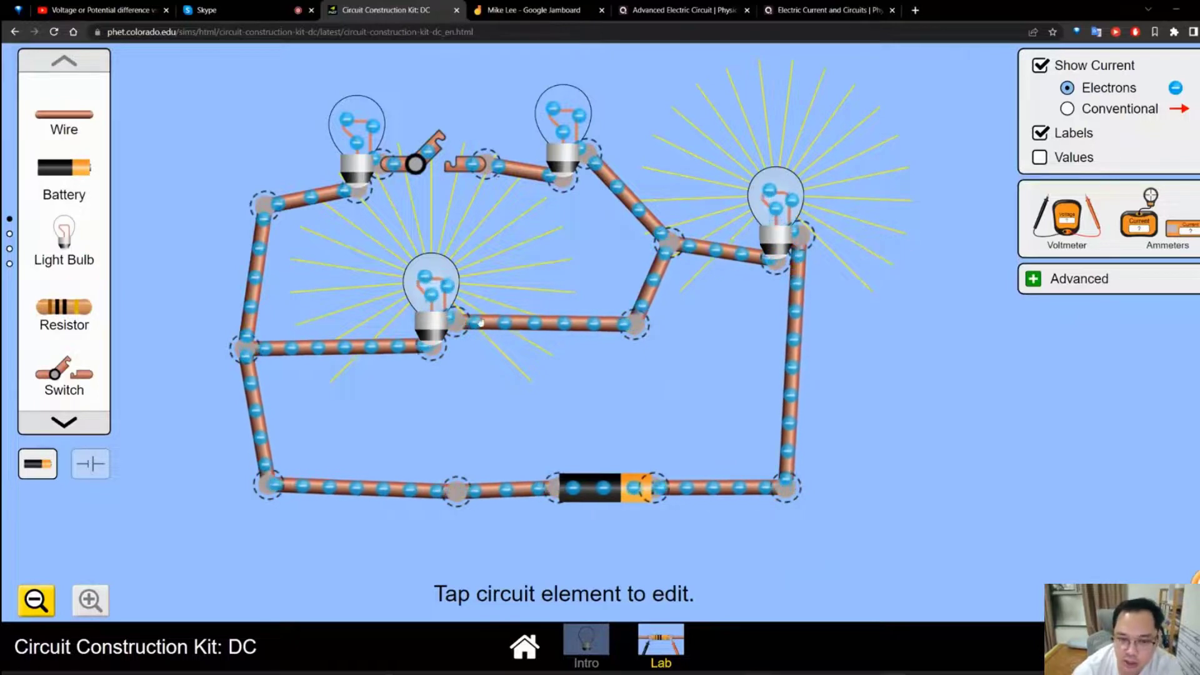
Step: Place the voltmeter probes on the wires either side of the lower parallel bulb, and close the switch to compare its voltage
drag(1086, 242, 431, 462)
drag(563, 488, 551, 400)
drag(333, 403, 330, 395)
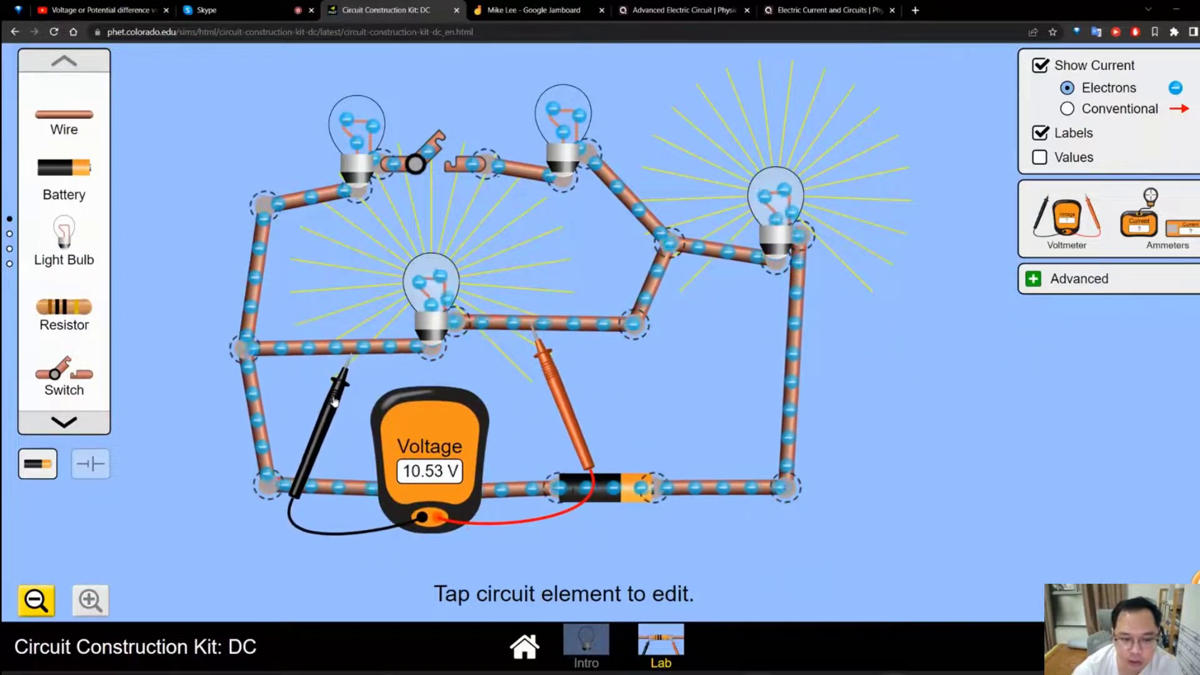
click(436, 148)
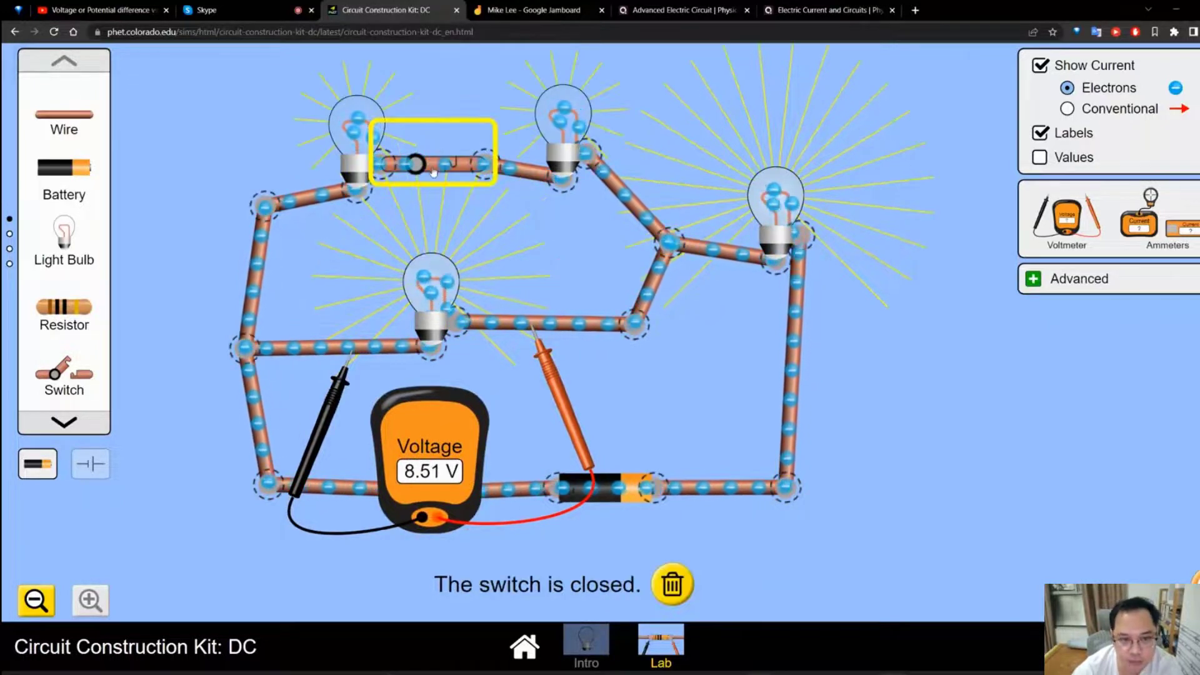
Step: Open and close the switch between the upper bulbs repeatedly to compare the voltage across the lower parallel bulb, leaving the switch open
click(435, 163)
click(436, 164)
click(436, 164)
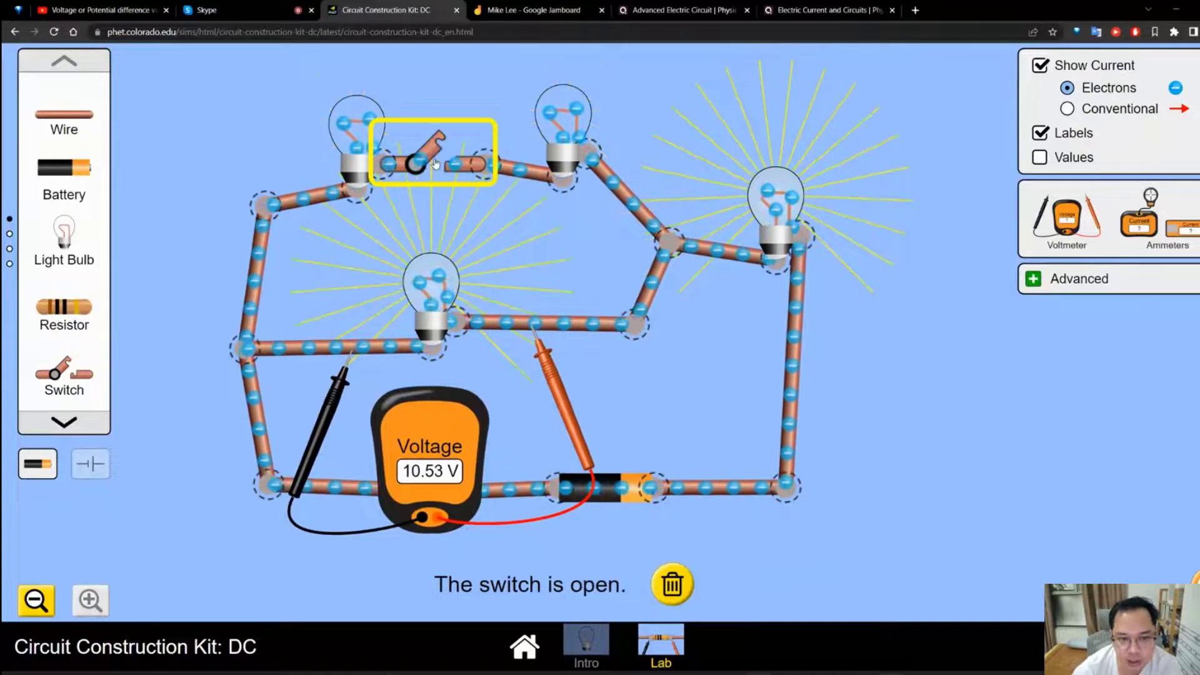
click(435, 164)
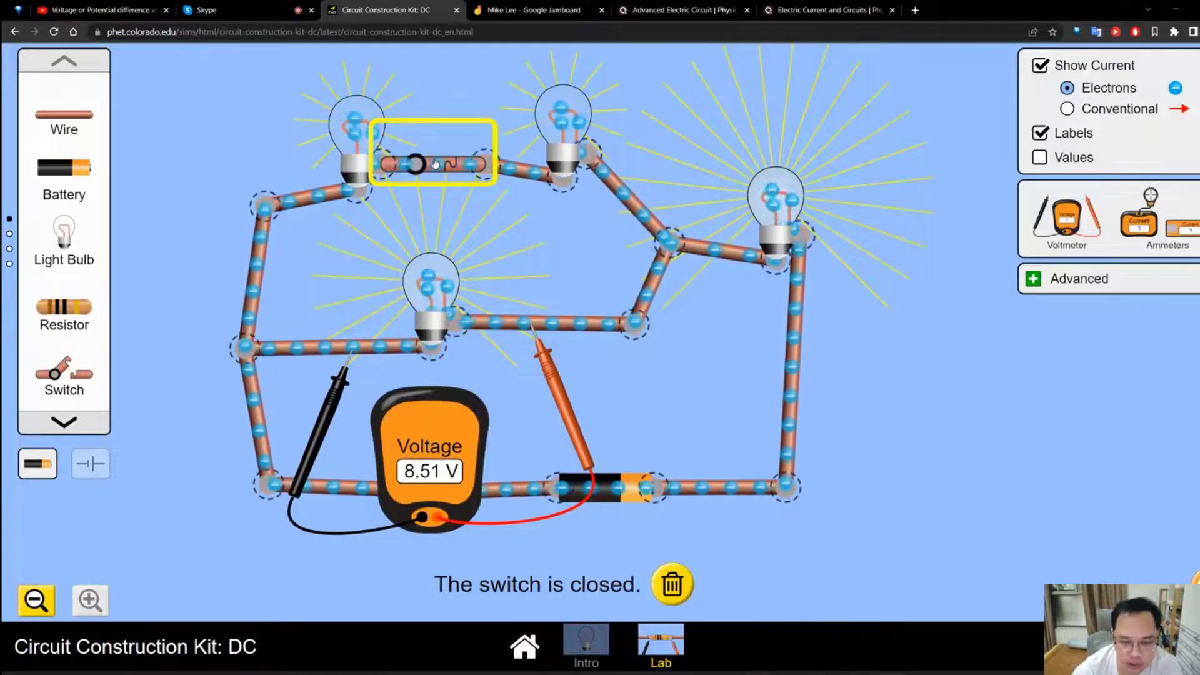
click(435, 163)
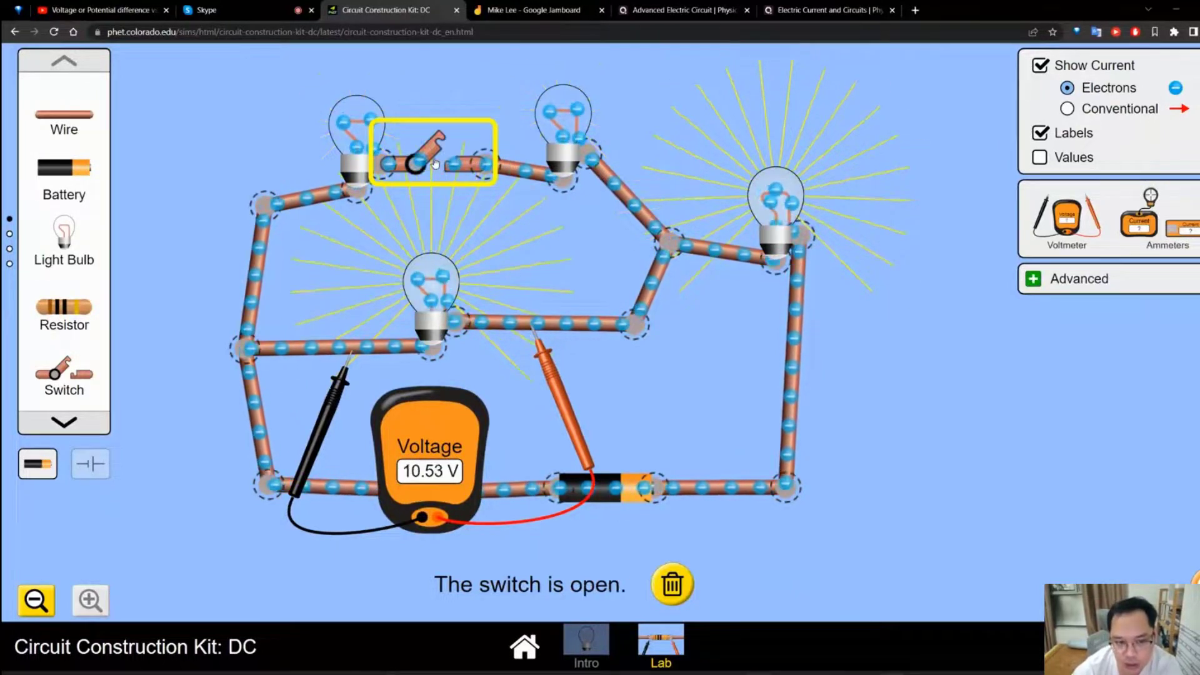
click(435, 163)
click(435, 163)
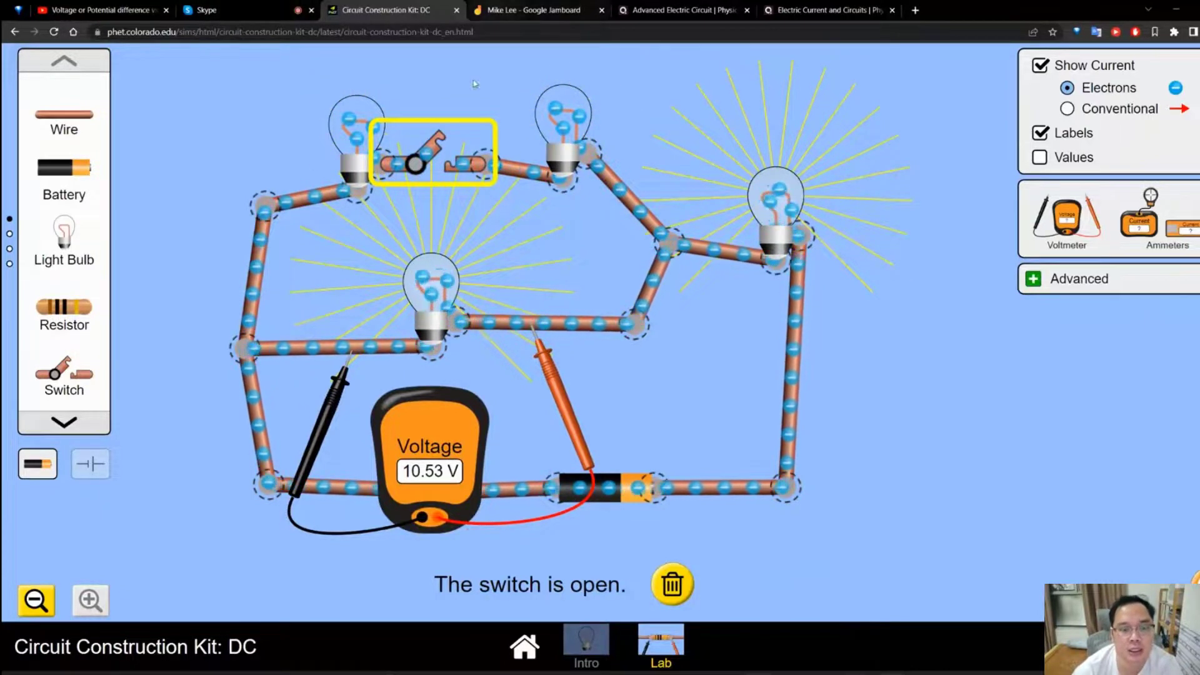
Step: Reposition the voltmeter nearer the circuit's left side, with its probes on the wires either side of the lower parallel bulb
drag(322, 423, 276, 283)
drag(567, 446, 469, 288)
drag(422, 438, 353, 391)
drag(463, 269, 670, 295)
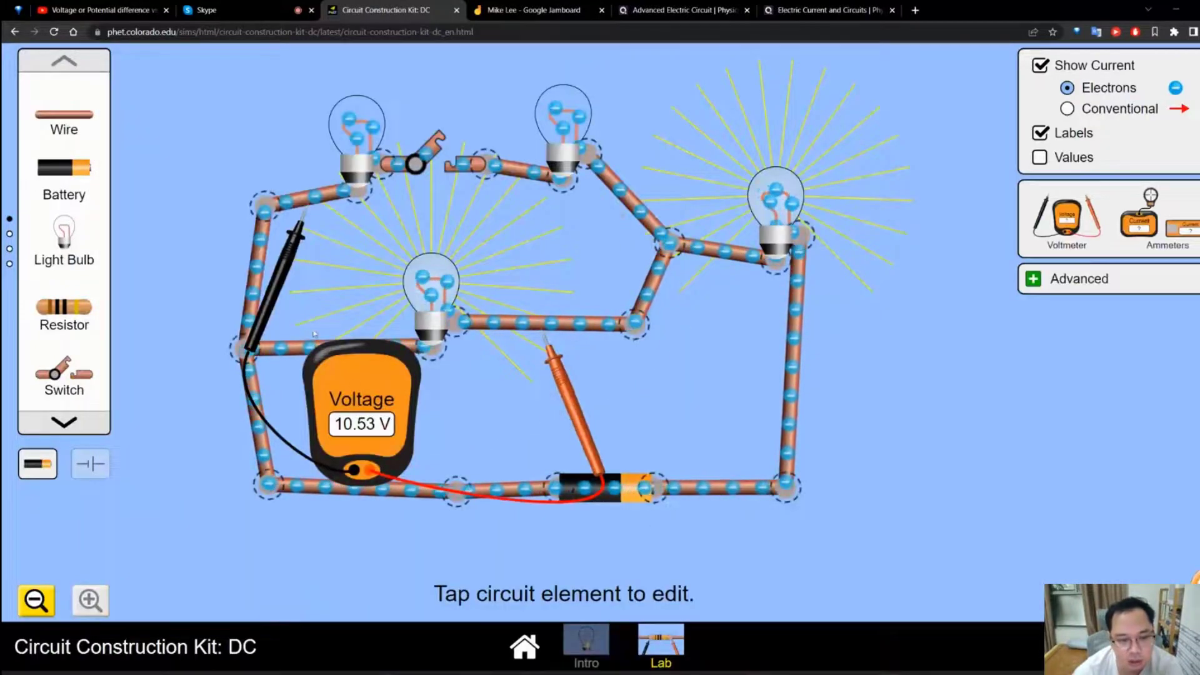
drag(272, 302, 238, 442)
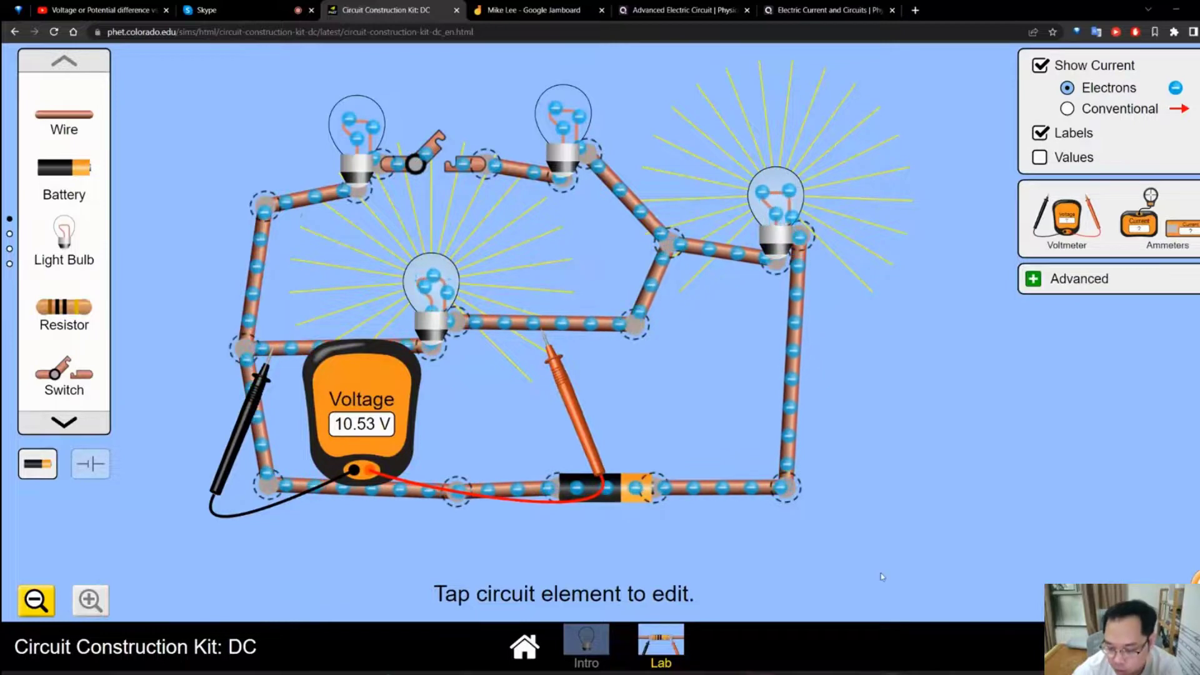
Step: Open the mark scheme document "6.2 Electric current and circuit MS.docx" and return to the Jamboard page with problem 5.16 in Chrome
key(alt+Tab)
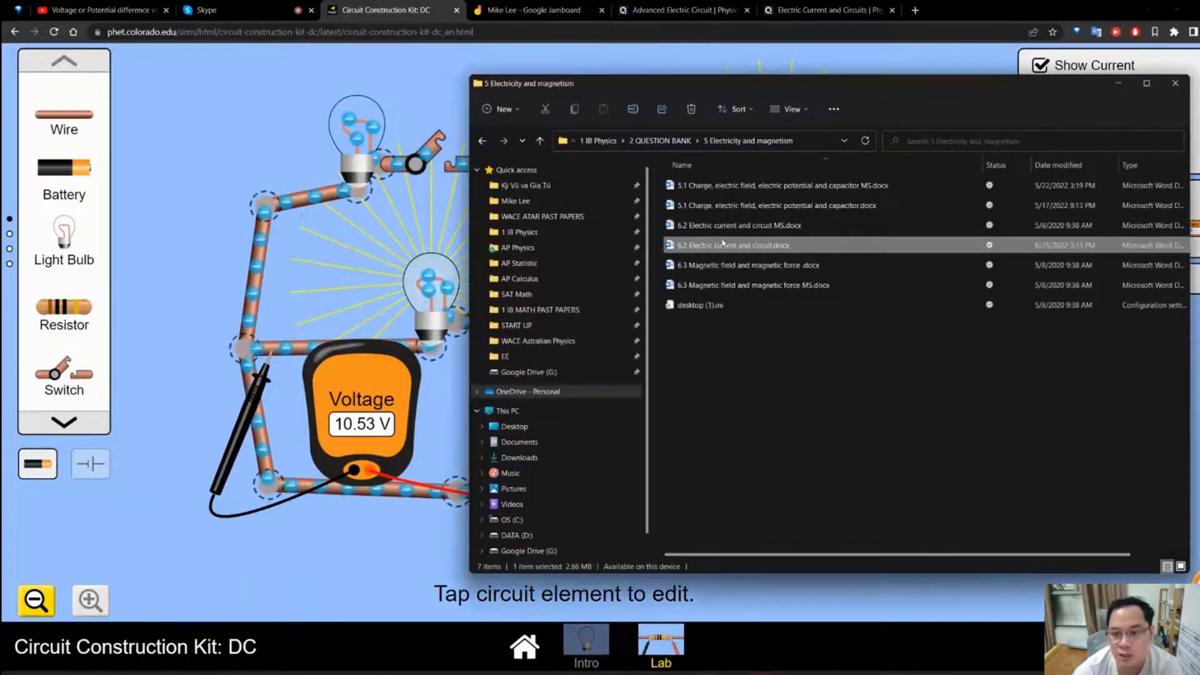
double_click(725, 225)
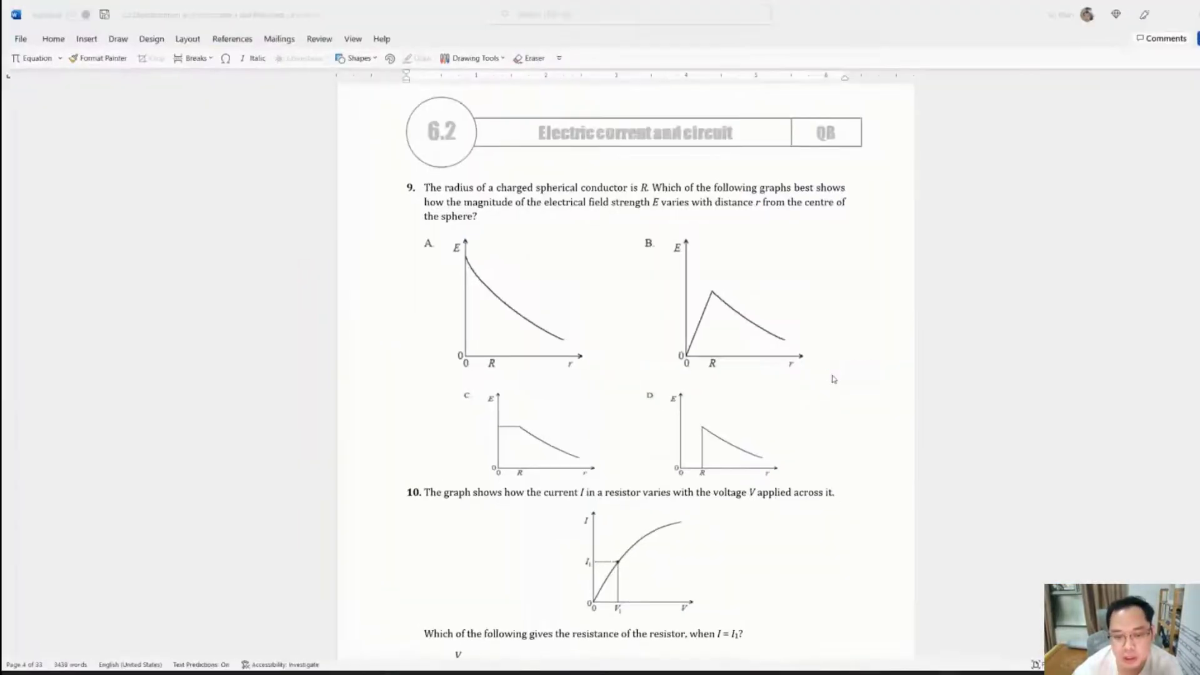
click(890, 672)
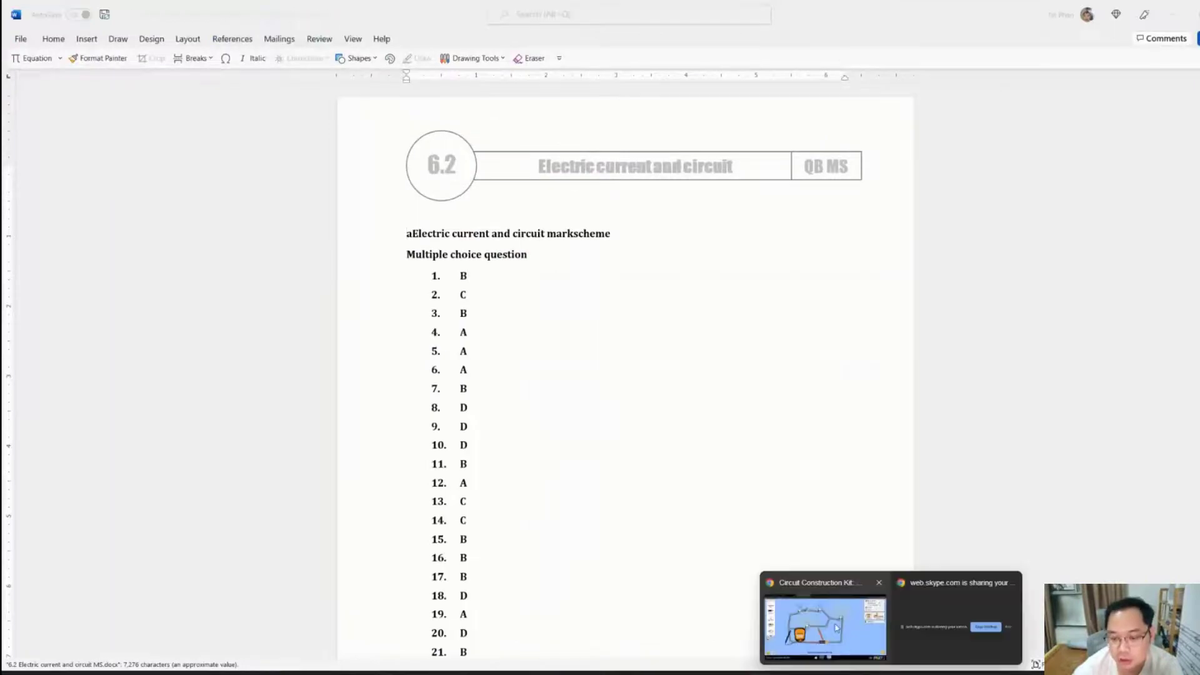
click(836, 628)
click(509, 7)
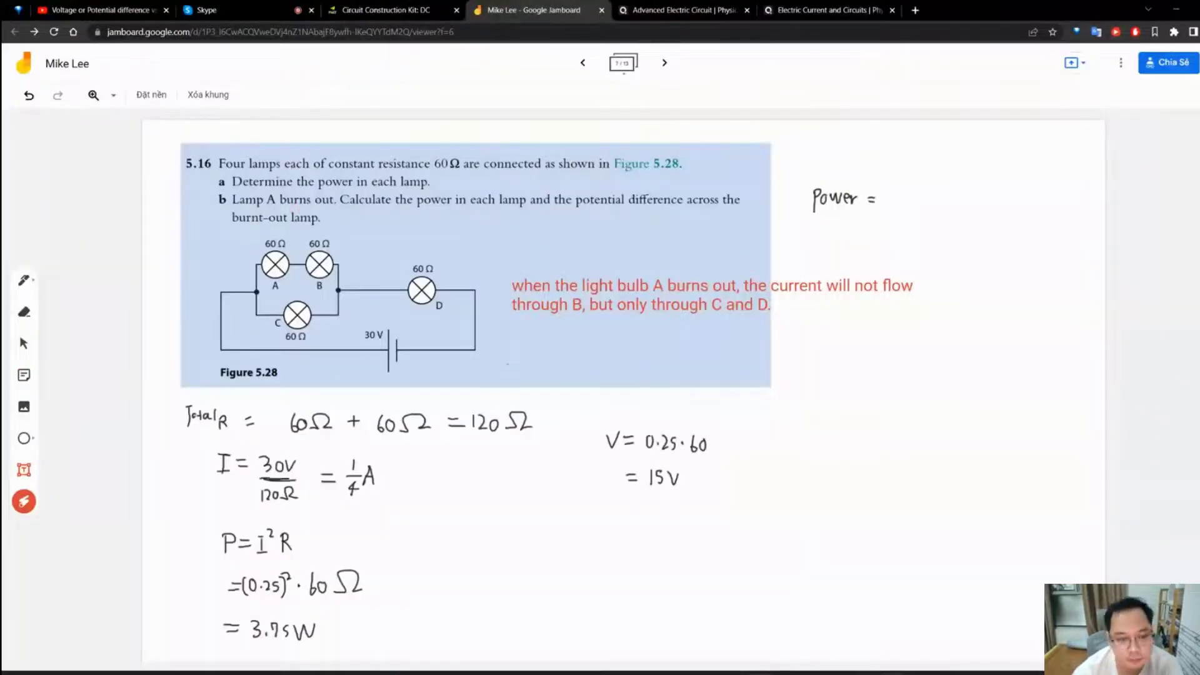
Step: Switch to the Physics textbook in PDF-XChange Editor and find worked example 5.16 with Figure 5.28
key(alt+Tab)
scroll(473, 333, up, 10)
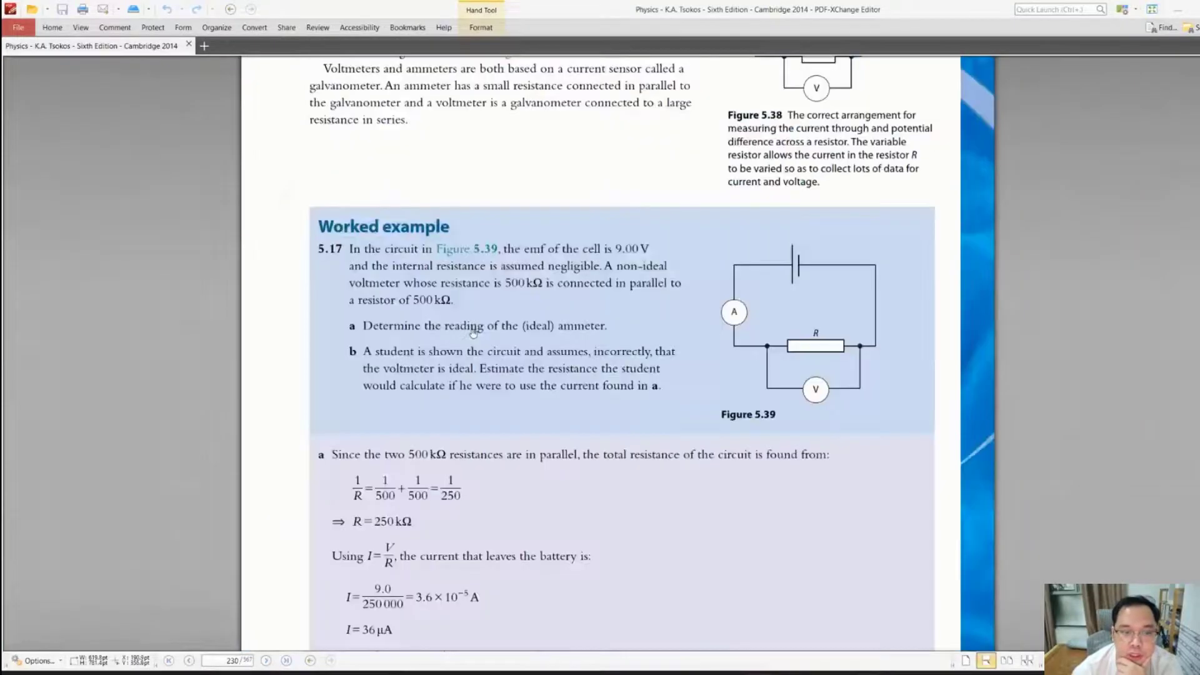
scroll(473, 333, up, 10)
scroll(473, 333, up, 10)
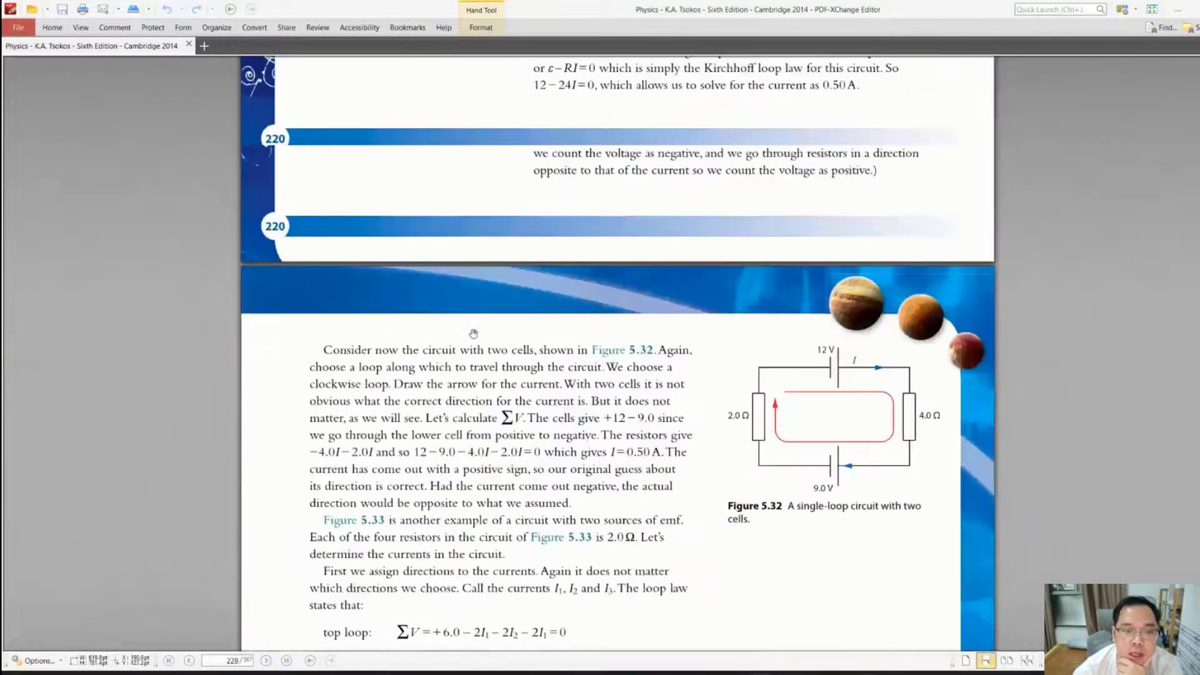
scroll(473, 333, up, 20)
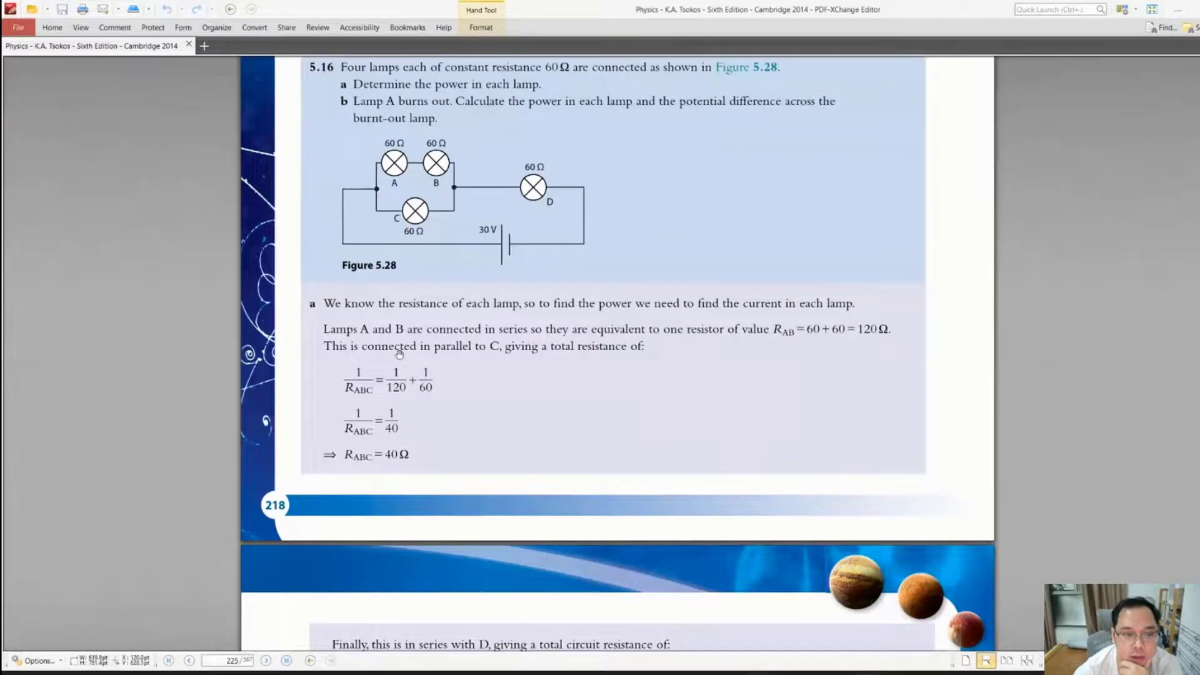
Step: Examine the textbook's solution to part b of example 5.16, with lamp A burnt out, at a larger size
scroll(362, 416, down, 5)
scroll(362, 416, down, 6)
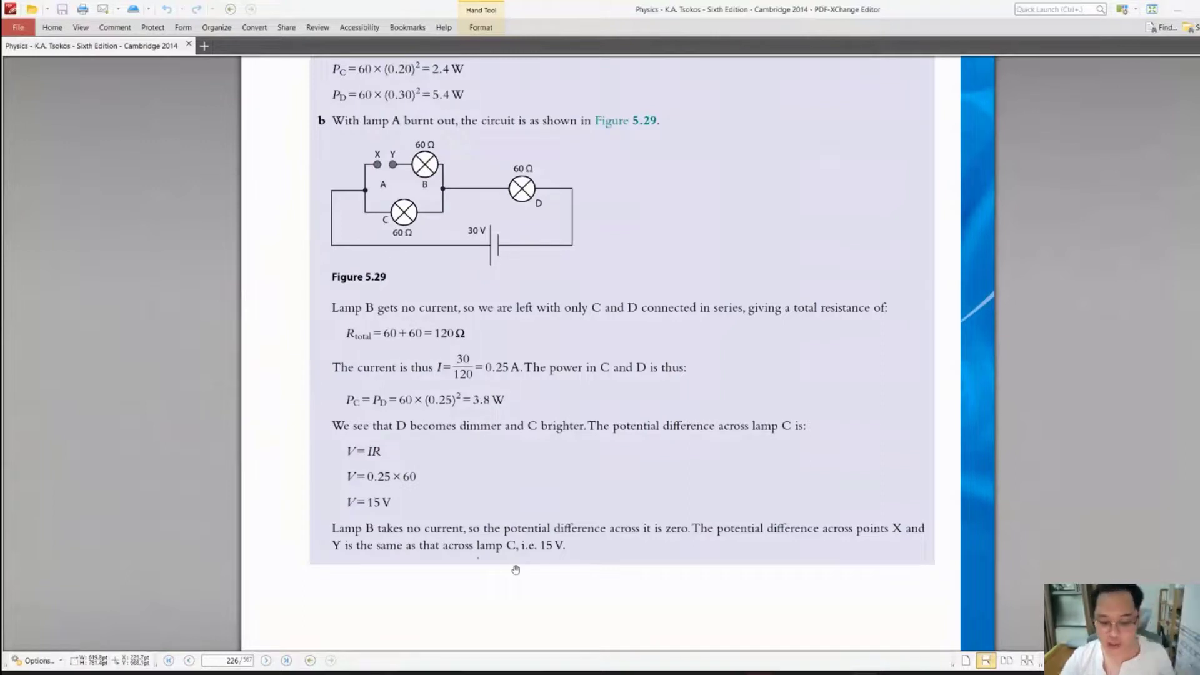
ctrl+scroll(515, 565, up, 2)
scroll(816, 542, up, 1)
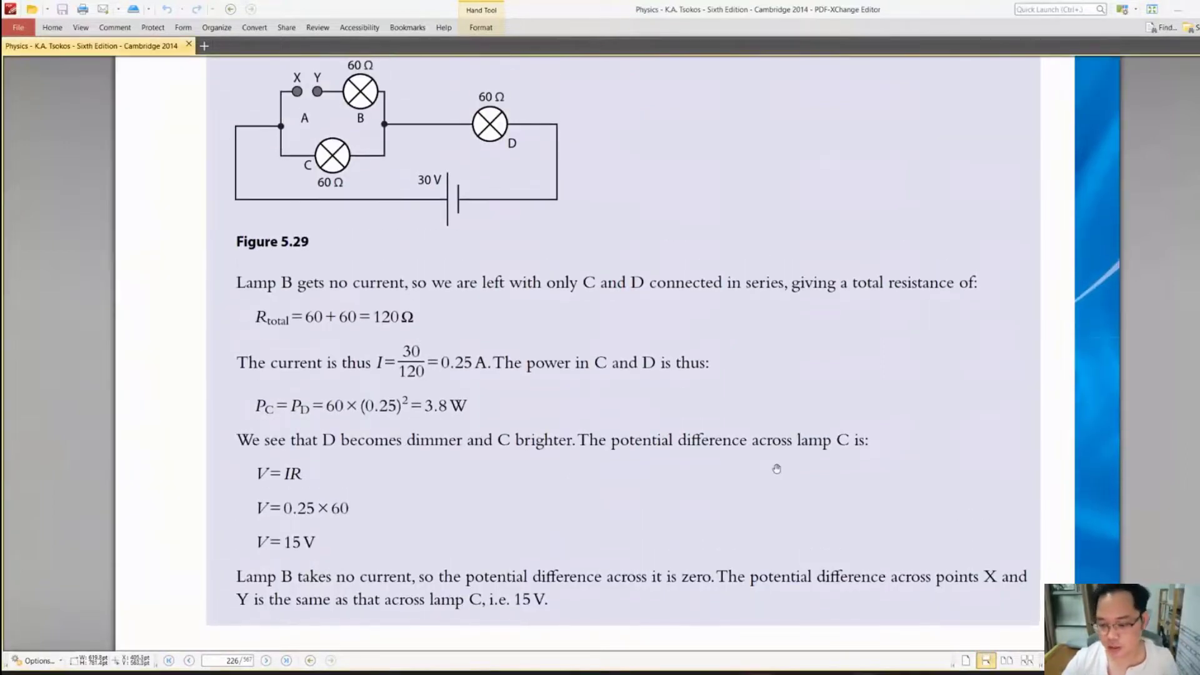